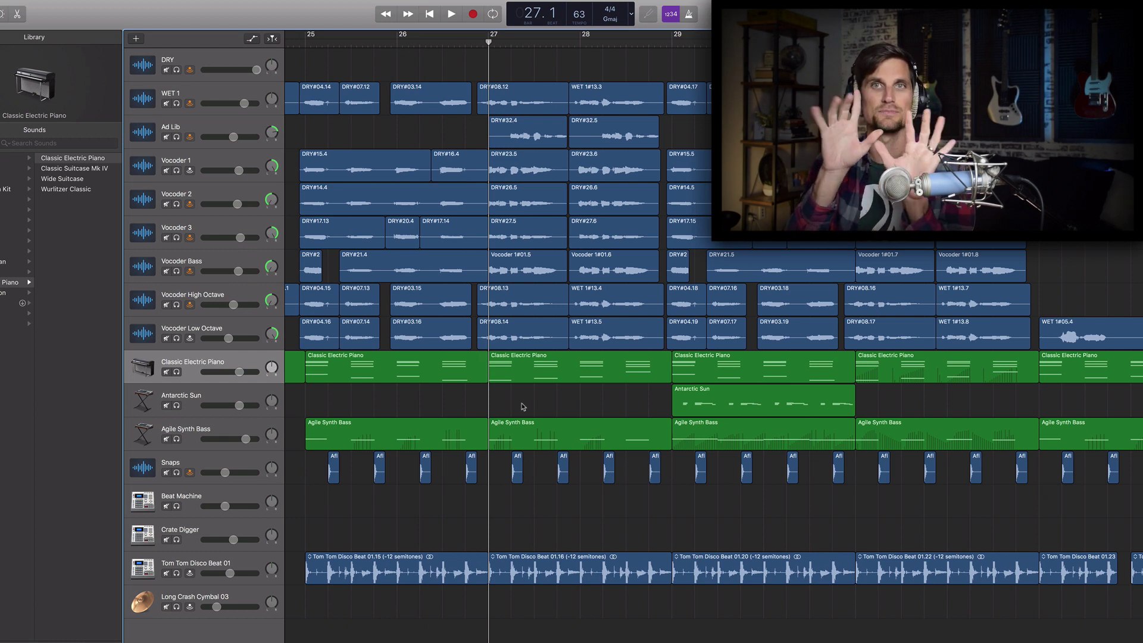
Select the first Classic Electric Piano region, spanning bars 25–27
{"action": "left_click", "coordinate": [467, 377]}
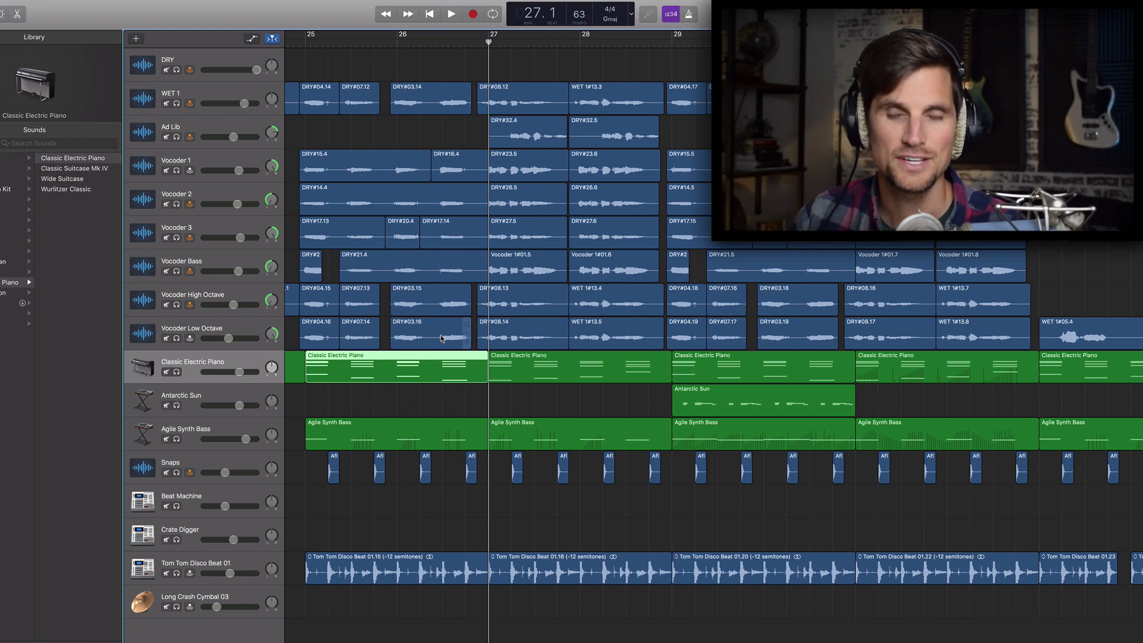
Open the first piano region's chord notes in the Piano Roll
{"action": "double_click", "coordinate": [398, 373]}
{"action": "scroll", "coordinate": [421, 563], "scroll_direction": "left", "scroll_amount": 3}
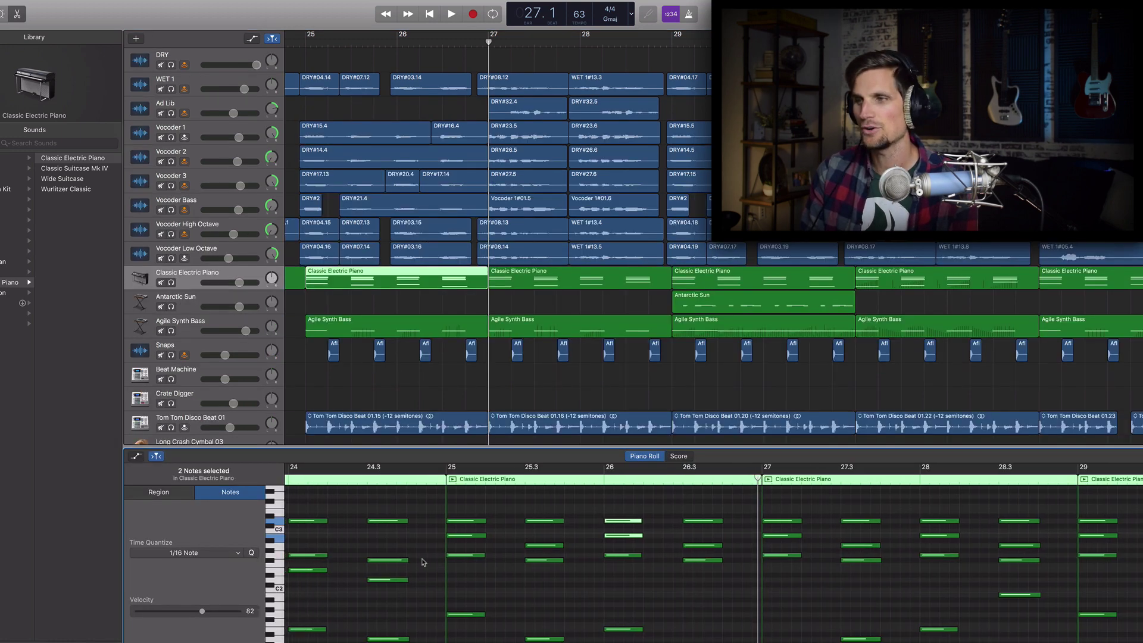
{"action": "scroll", "coordinate": [421, 562], "scroll_direction": "right", "scroll_amount": 3}
{"action": "scroll", "coordinate": [422, 563], "scroll_direction": "down", "scroll_amount": 1}
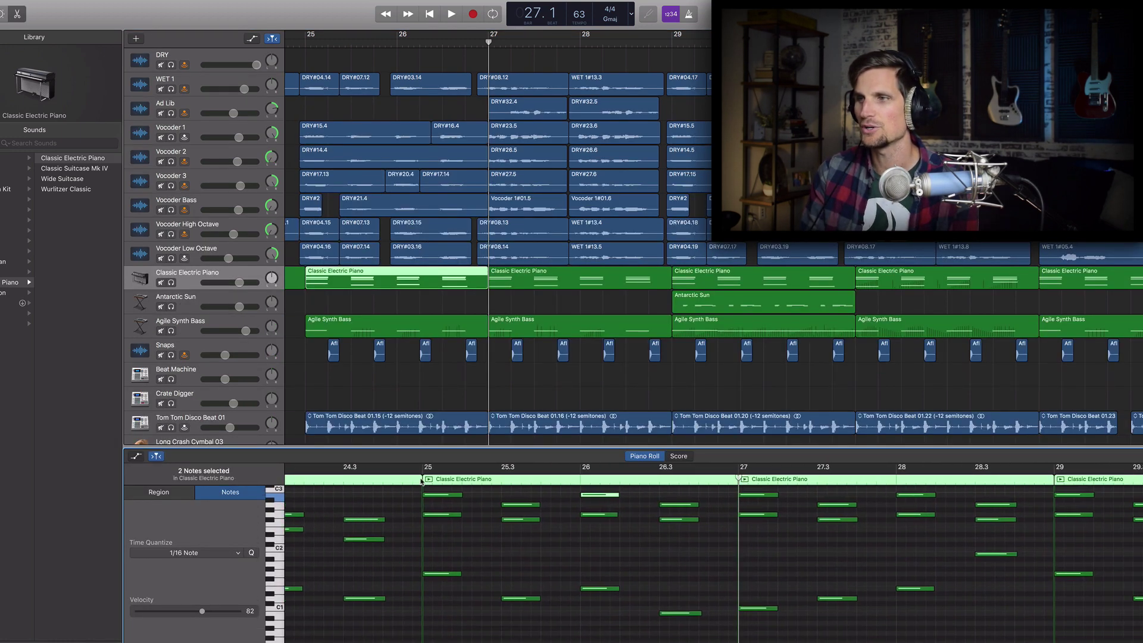
Solo the piano track and play from bar 25, briefly soloing Snaps too, then stop
{"action": "key", "text": "s"}
{"action": "key", "text": "space"}
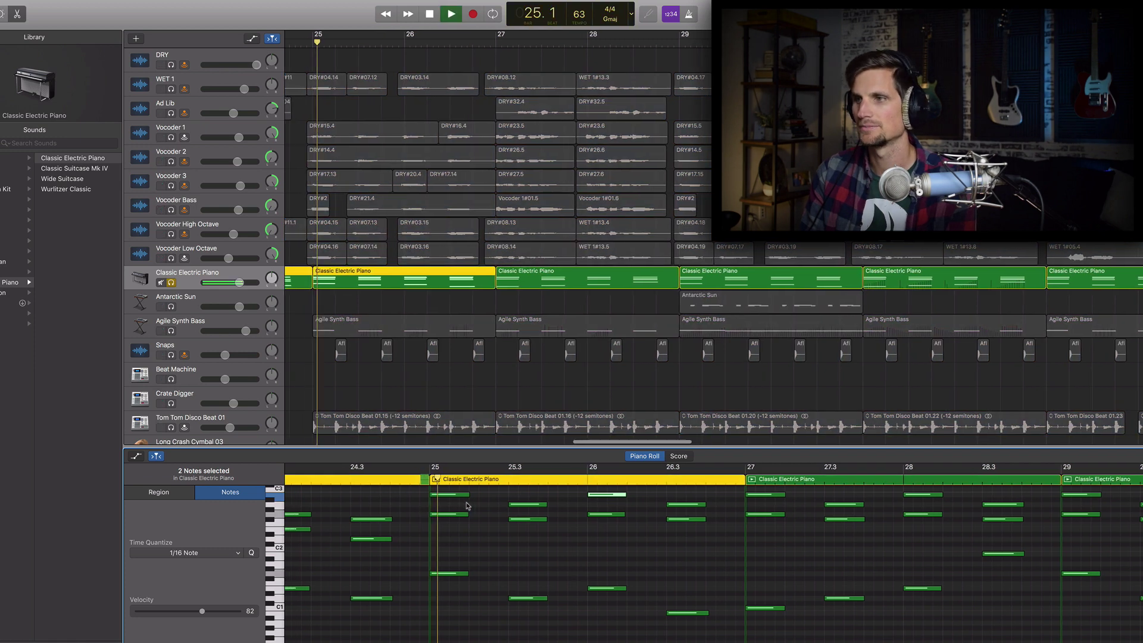
{"action": "scroll", "coordinate": [357, 452], "scroll_direction": "left", "scroll_amount": 2}
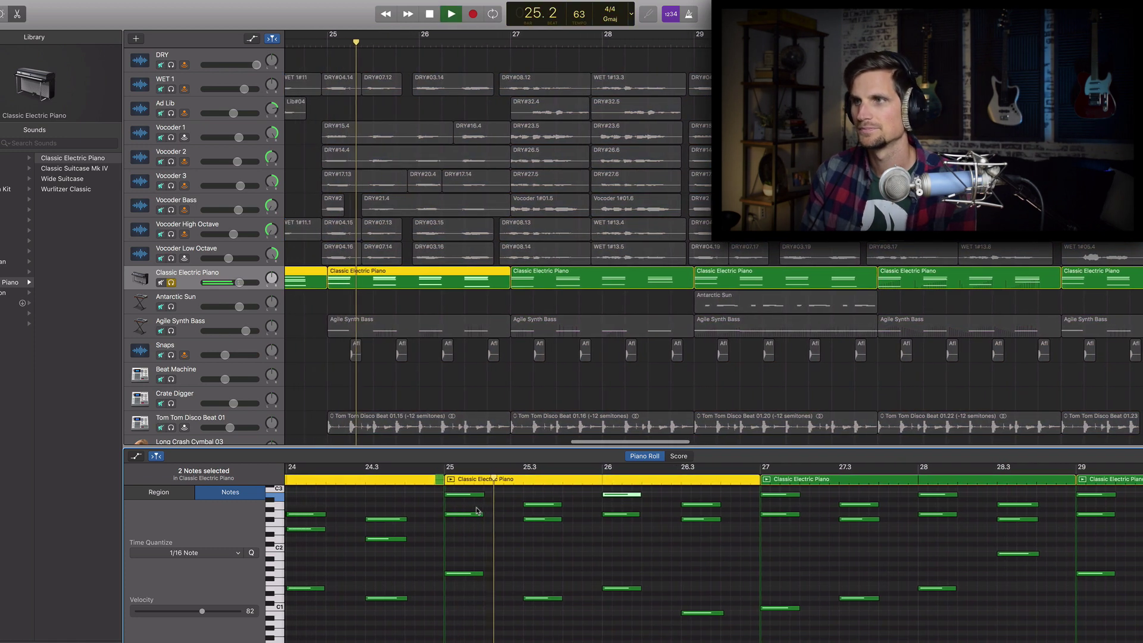
{"action": "scroll", "coordinate": [178, 352], "scroll_direction": "left", "scroll_amount": 2}
{"action": "left_click", "coordinate": [171, 355]}
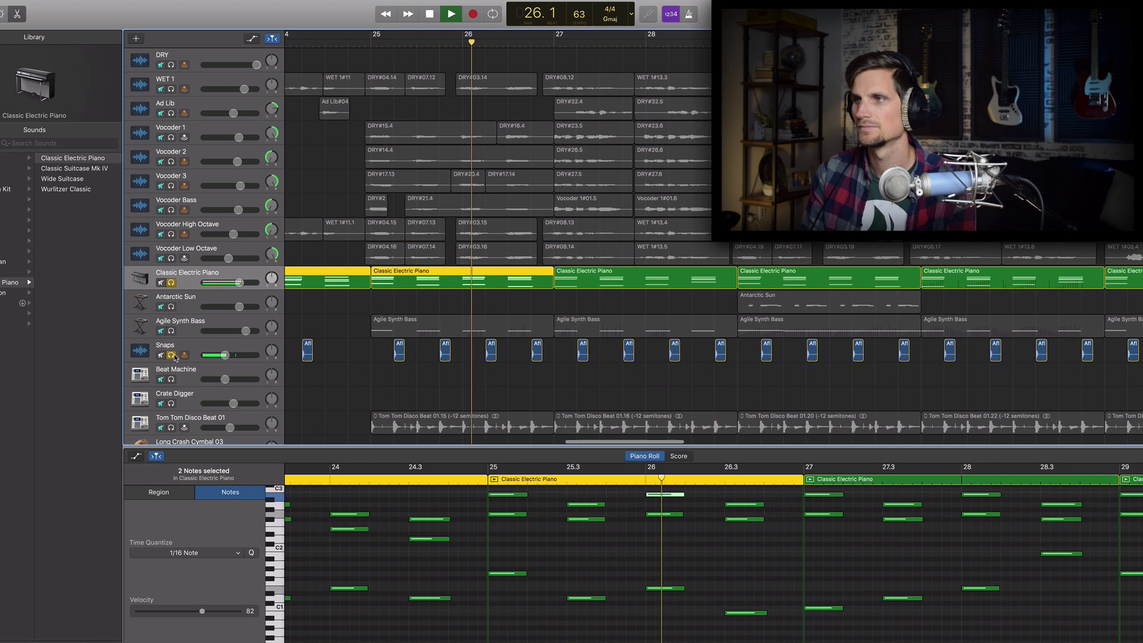
{"action": "scroll", "coordinate": [175, 357], "scroll_direction": "left", "scroll_amount": 2}
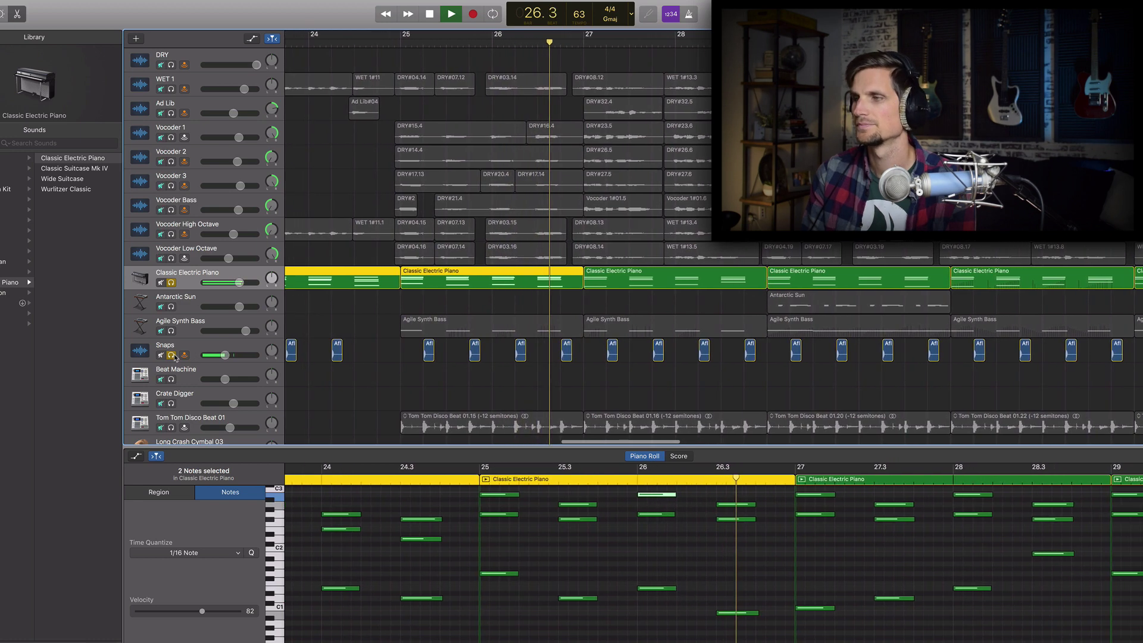
{"action": "key", "text": "space"}
Unsolo Snaps and inspect the lower, middle and upper notes of the bar 25 chord
{"action": "left_click", "coordinate": [171, 355]}
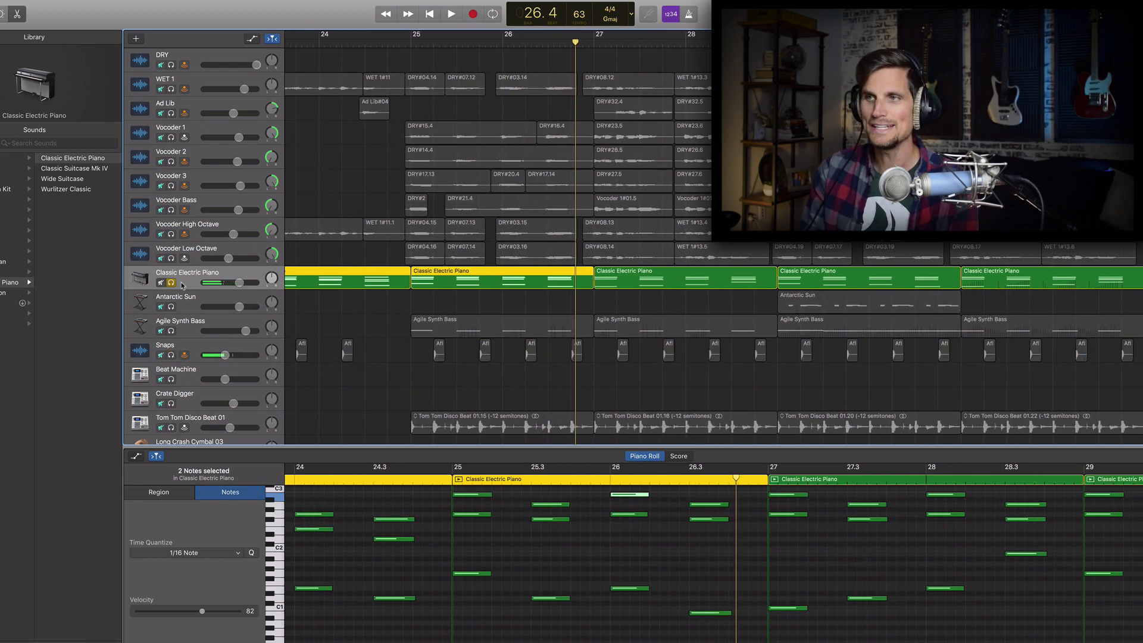
{"action": "scroll", "coordinate": [485, 546], "scroll_direction": "up", "scroll_amount": 3}
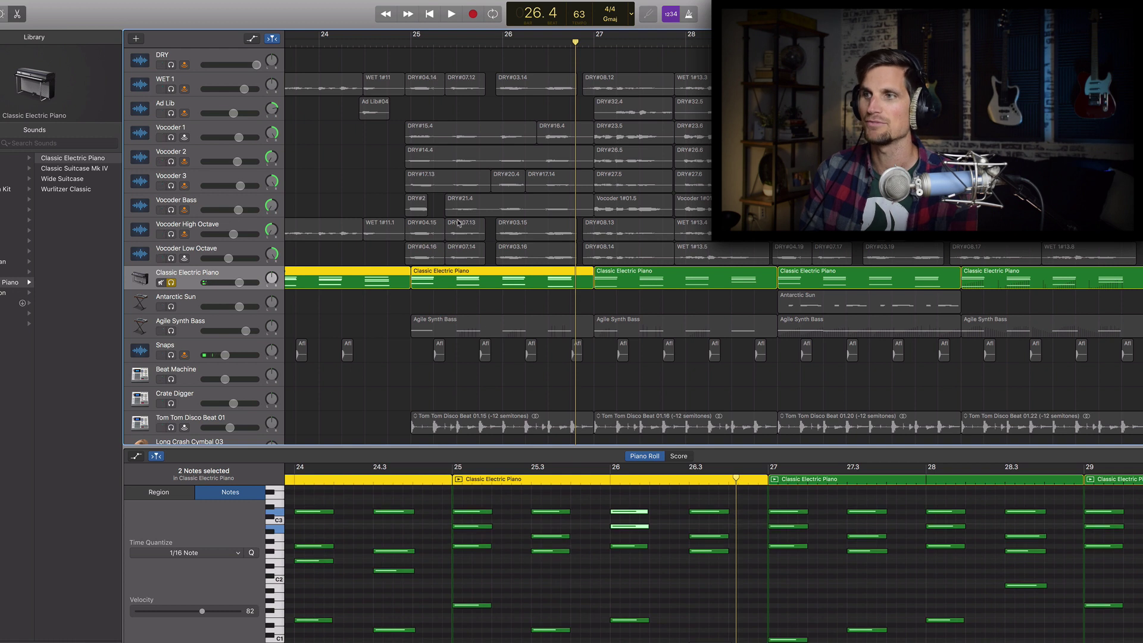
{"action": "left_click", "coordinate": [474, 546]}
{"action": "left_click", "coordinate": [473, 527]}
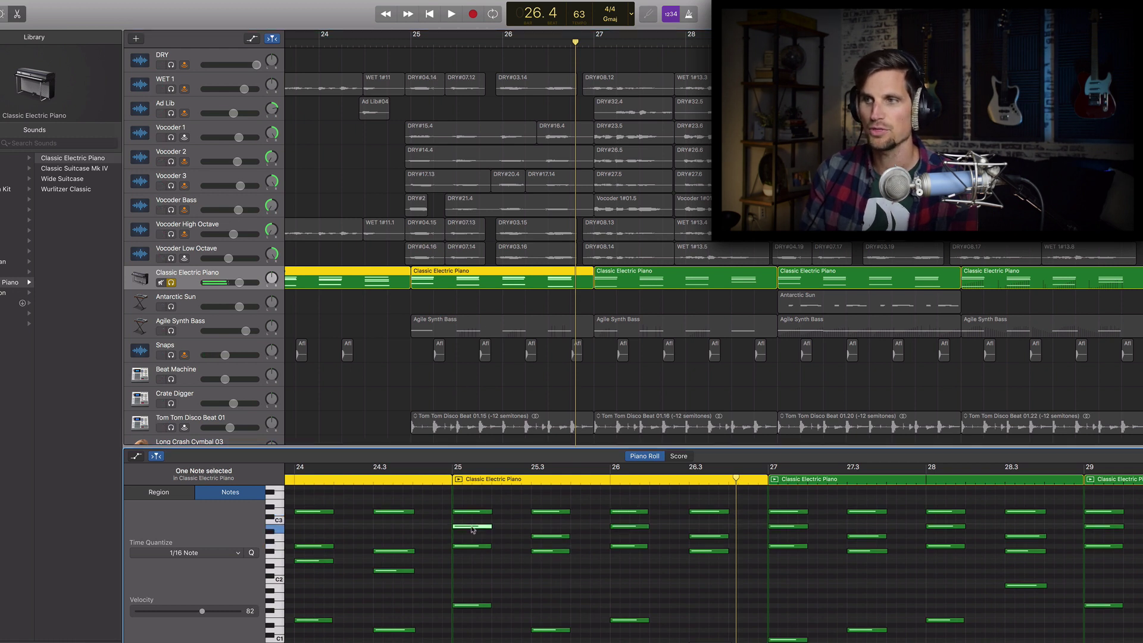
{"action": "left_click", "coordinate": [474, 511]}
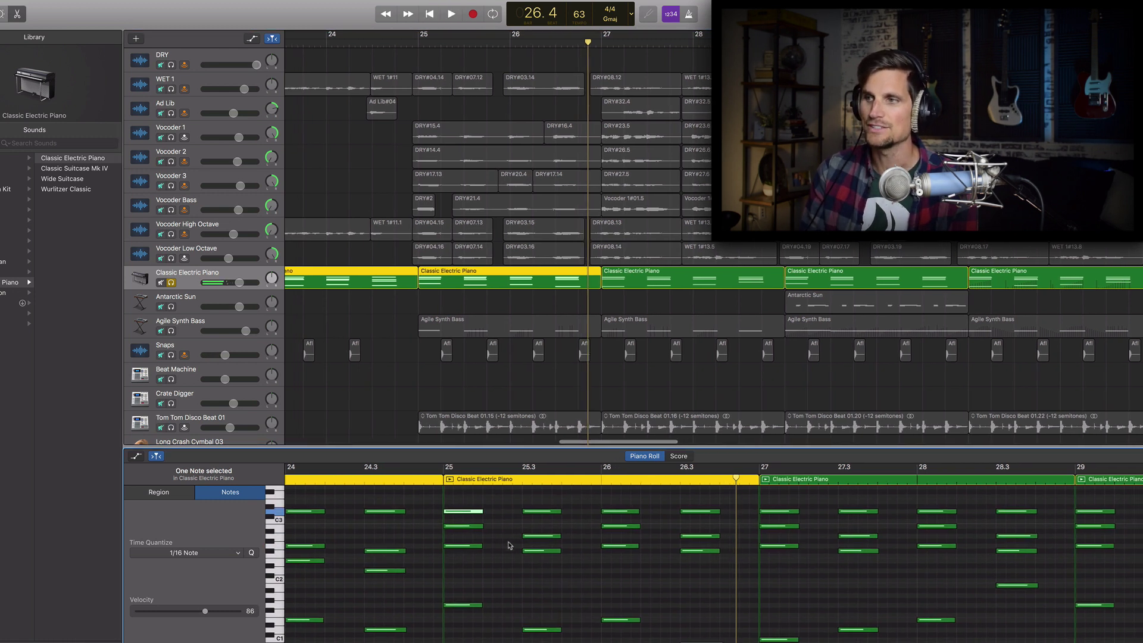
{"action": "left_click", "coordinate": [463, 546]}
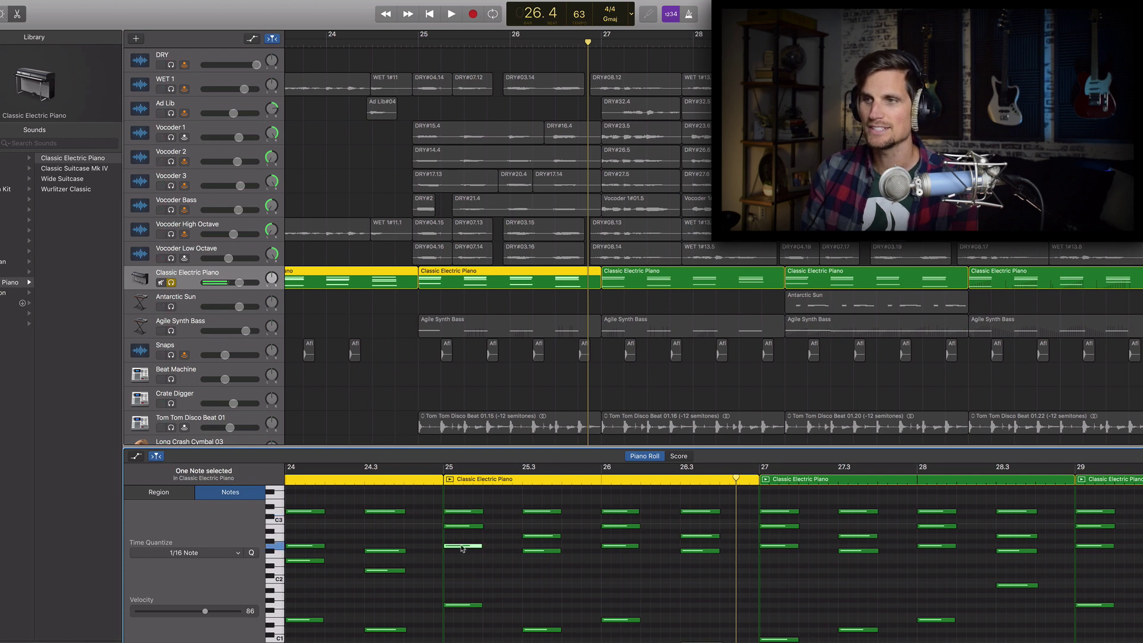
{"action": "left_click", "coordinate": [462, 526]}
{"action": "left_click", "coordinate": [457, 511]}
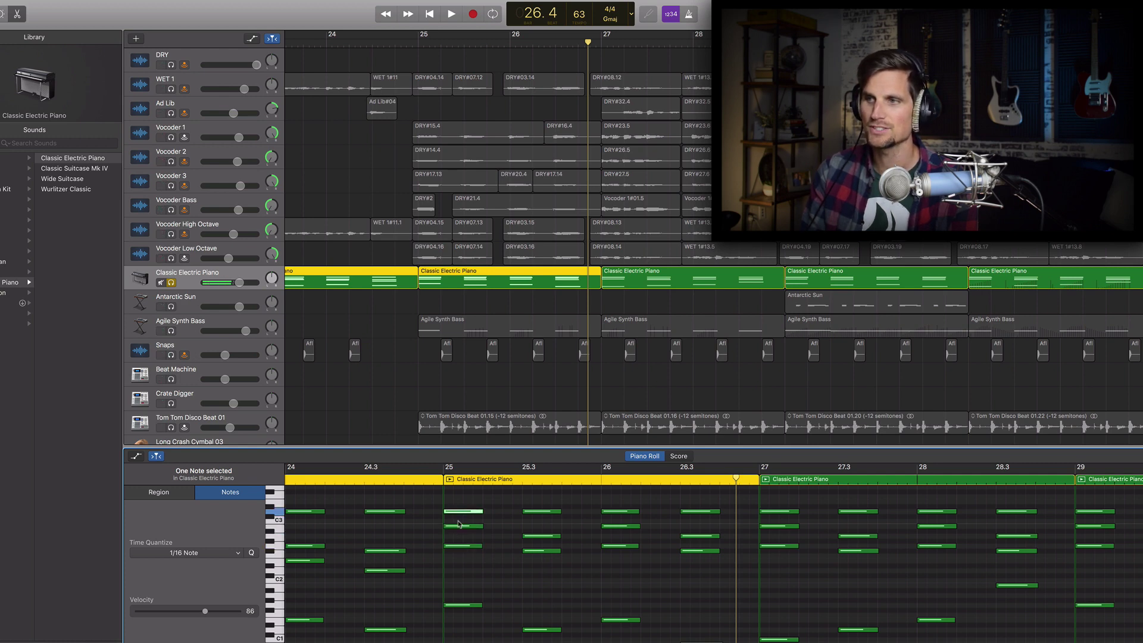
{"action": "left_click", "coordinate": [458, 526]}
{"action": "left_click", "coordinate": [457, 511]}
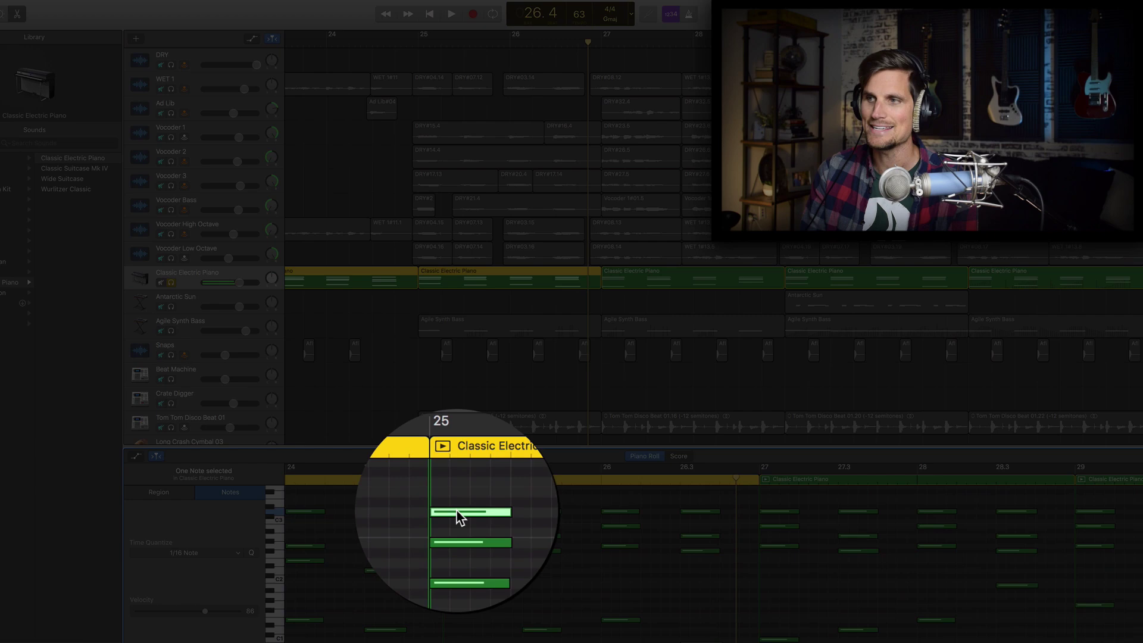
Unsolo the Classic Electric Piano and solo Vocoder 1, Vocoder 2 and Vocoder 3
{"action": "left_click", "coordinate": [172, 282]}
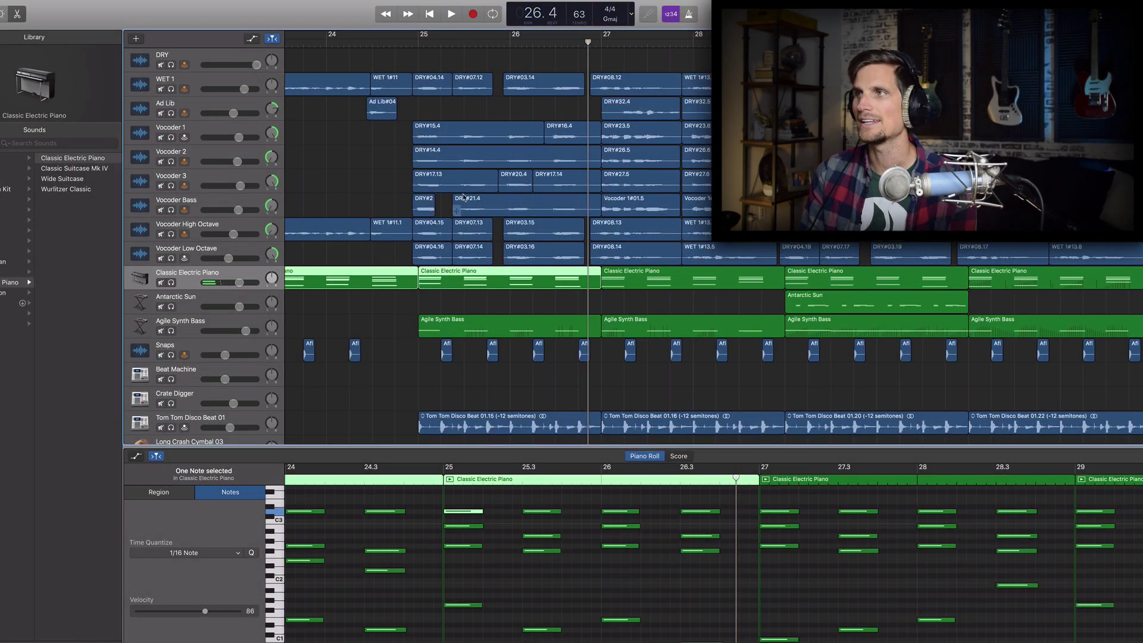
{"action": "scroll", "coordinate": [174, 146], "scroll_direction": "right", "scroll_amount": 5}
{"action": "left_click", "coordinate": [172, 138]}
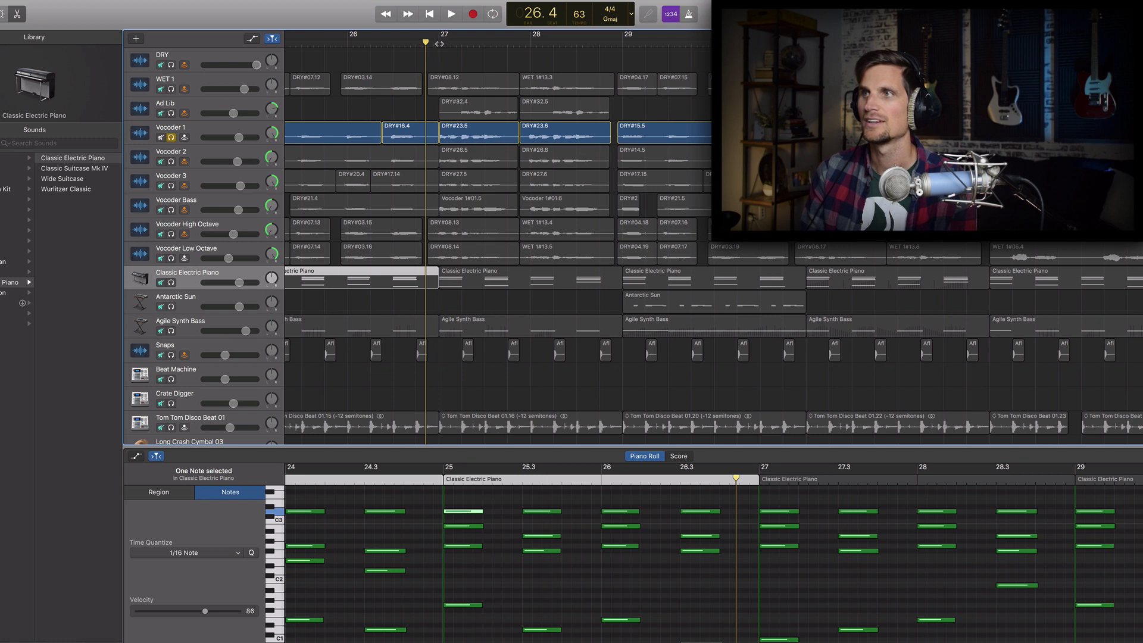
{"action": "left_click", "coordinate": [171, 162]}
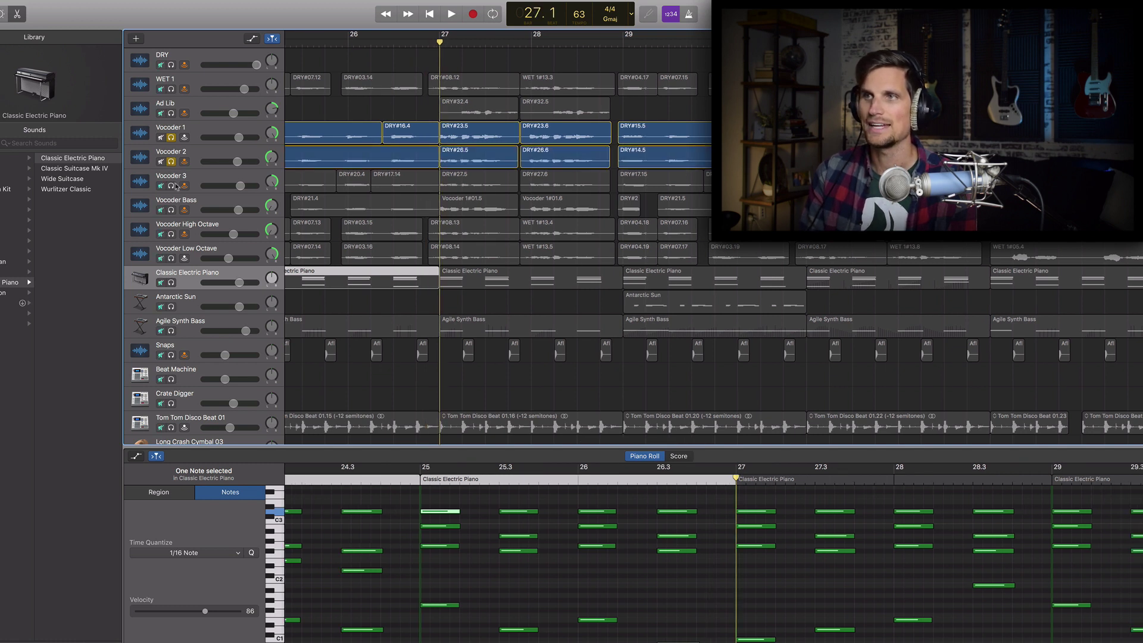
{"action": "left_click", "coordinate": [172, 186]}
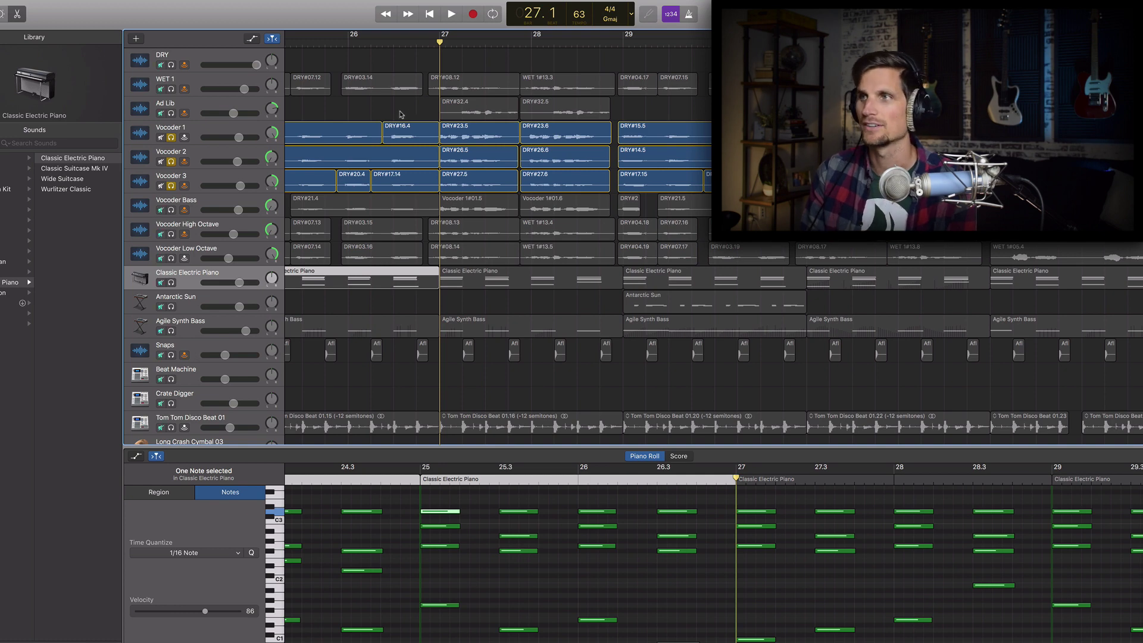
Play the soloed vocoder tracks, then inspect the three chord notes at 25.3
{"action": "key", "text": "space"}
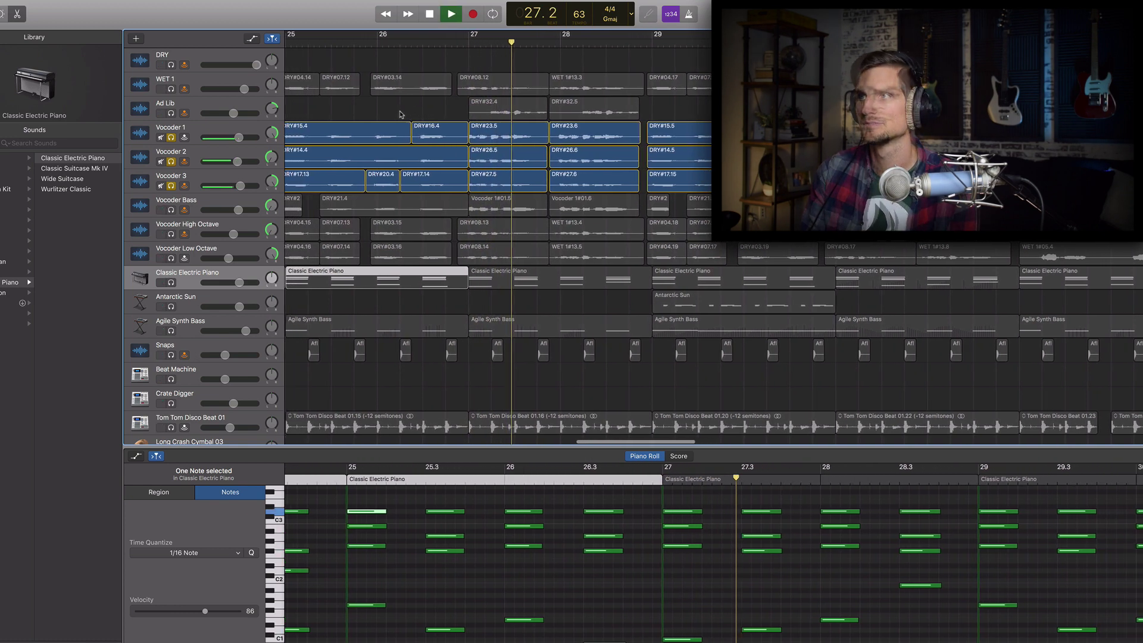
{"action": "key", "text": "space"}
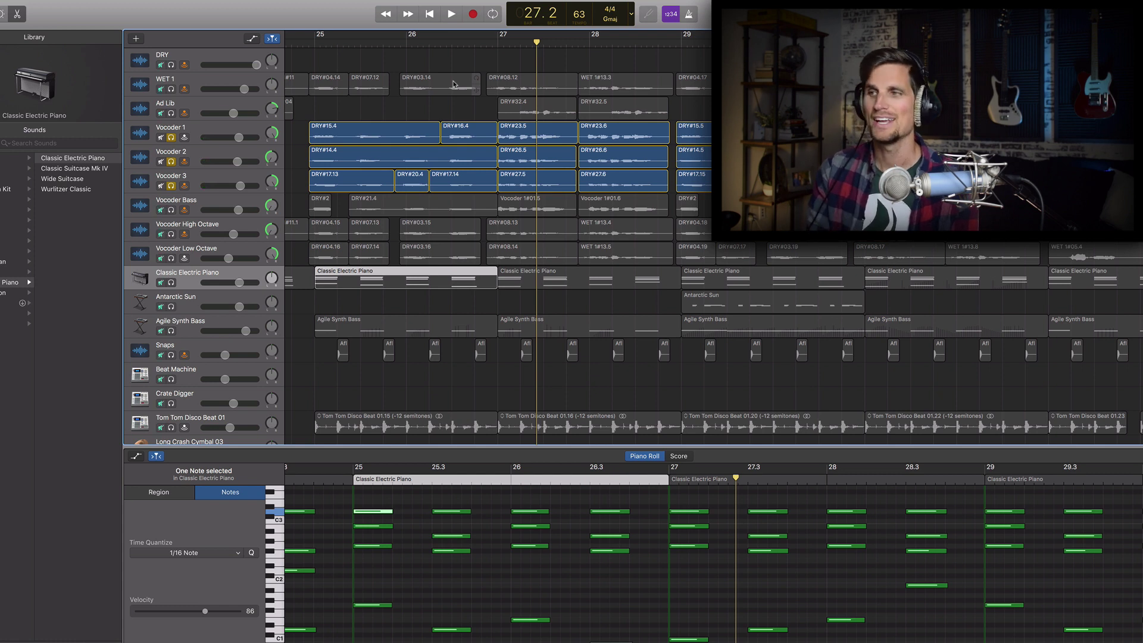
{"action": "left_click", "coordinate": [449, 552]}
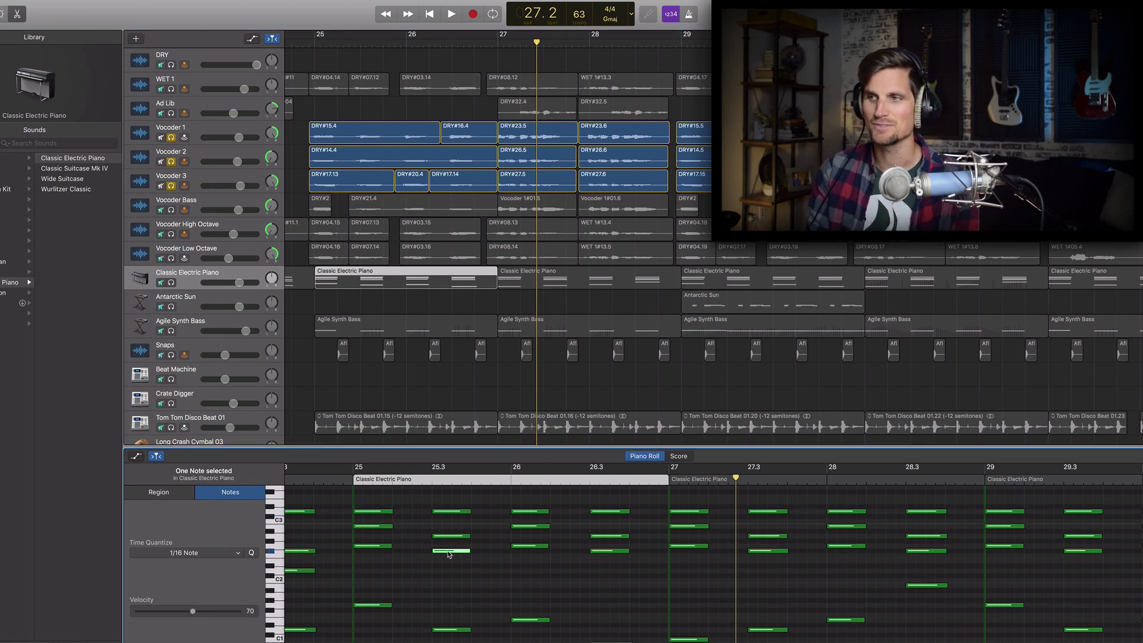
{"action": "left_click", "coordinate": [447, 536]}
{"action": "left_click", "coordinate": [447, 512]}
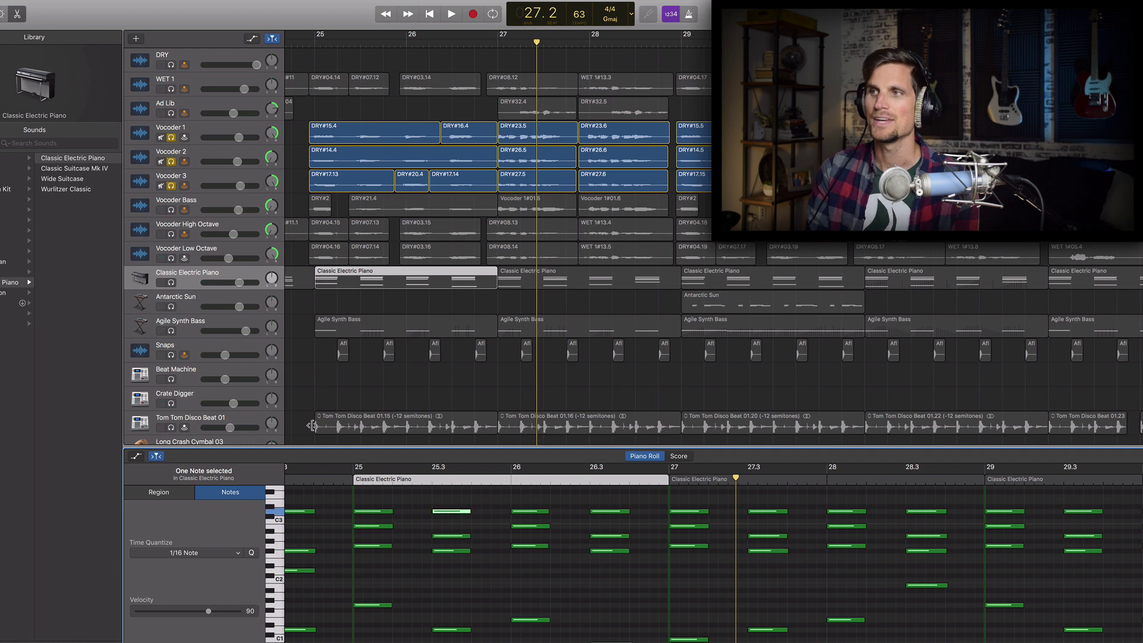
Solo the Classic Electric Piano too, check two bar-26 chord notes, then deselect all notes
{"action": "left_click", "coordinate": [172, 283]}
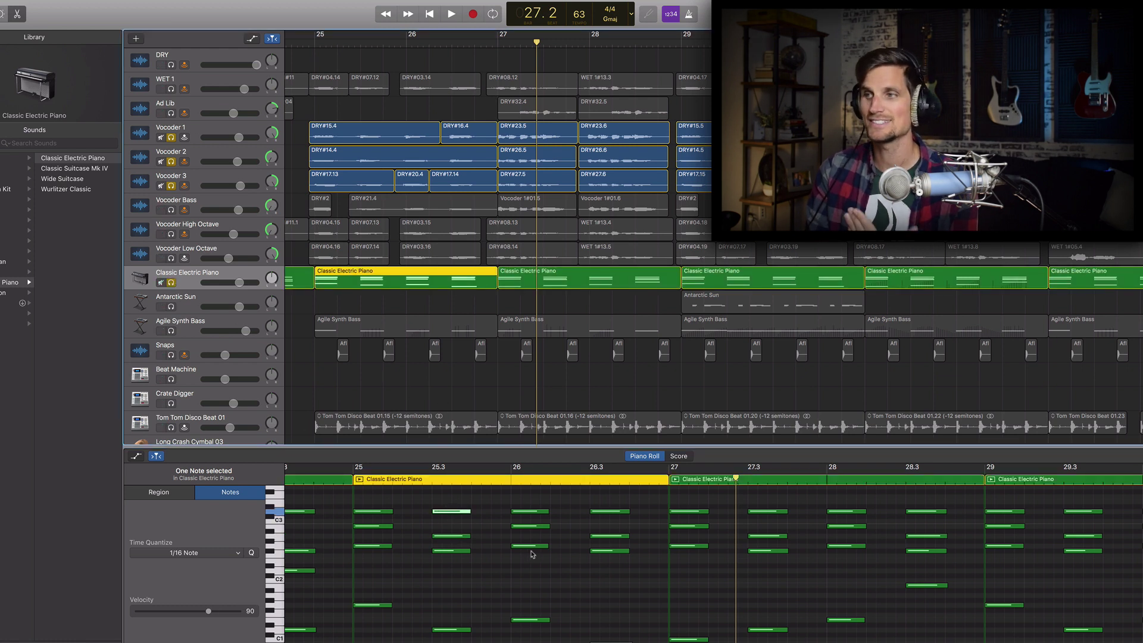
{"action": "left_click", "coordinate": [531, 546]}
{"action": "left_click", "coordinate": [530, 525]}
{"action": "left_click", "coordinate": [507, 562]}
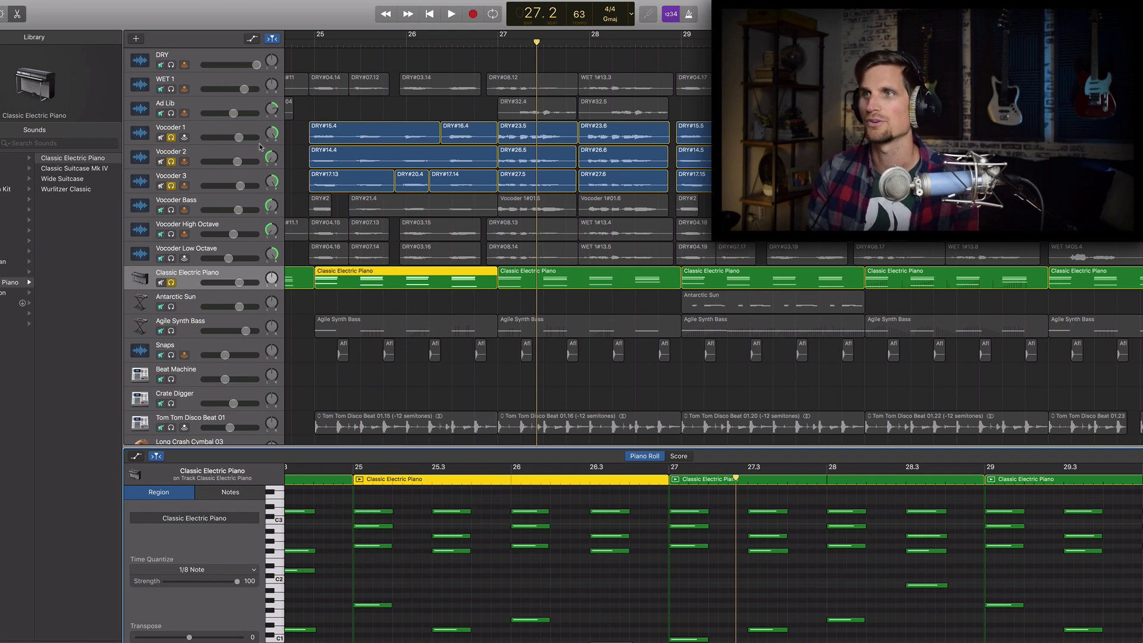
Select Vocoder 1 and show its Smart Controls to review the plug-in chain
{"action": "left_click", "coordinate": [206, 132]}
{"action": "key", "text": "b"}
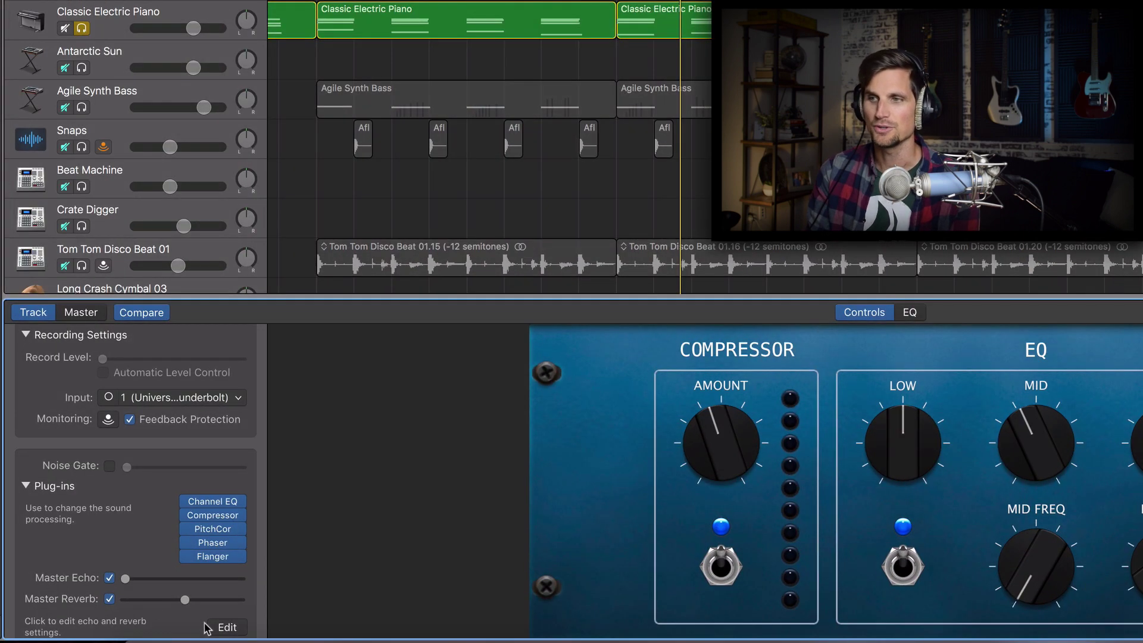
{"action": "mouse_move", "coordinate": [223, 518]}
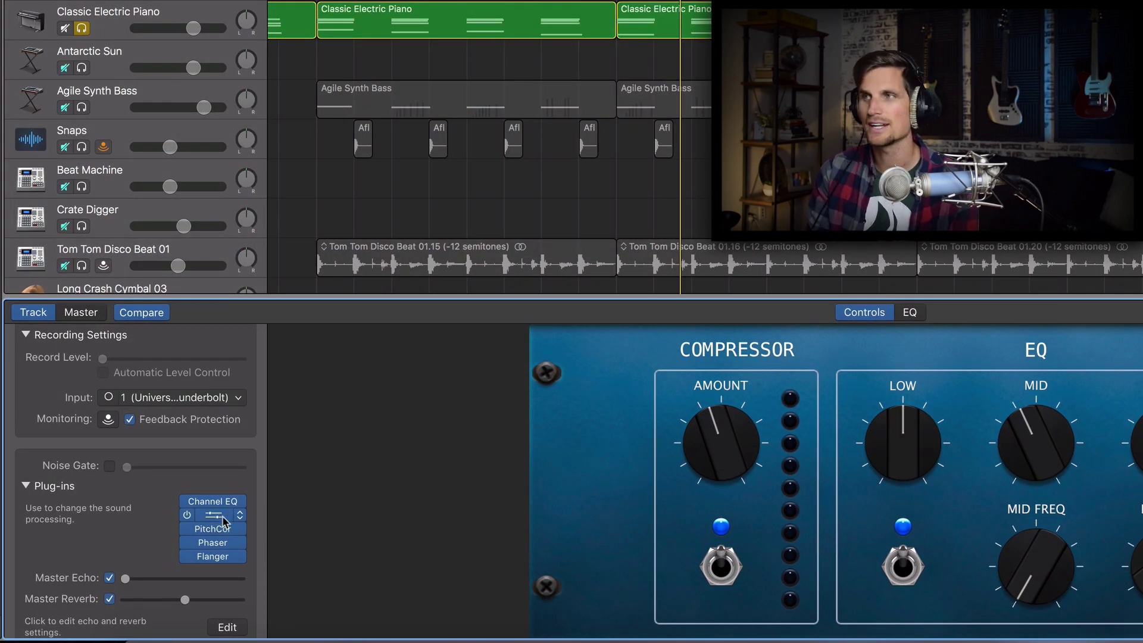
{"action": "mouse_move", "coordinate": [184, 599]}
{"action": "left_mouse_down"}
{"action": "mouse_move", "coordinate": [122, 600]}
{"action": "mouse_move", "coordinate": [185, 600]}
{"action": "left_mouse_up"}
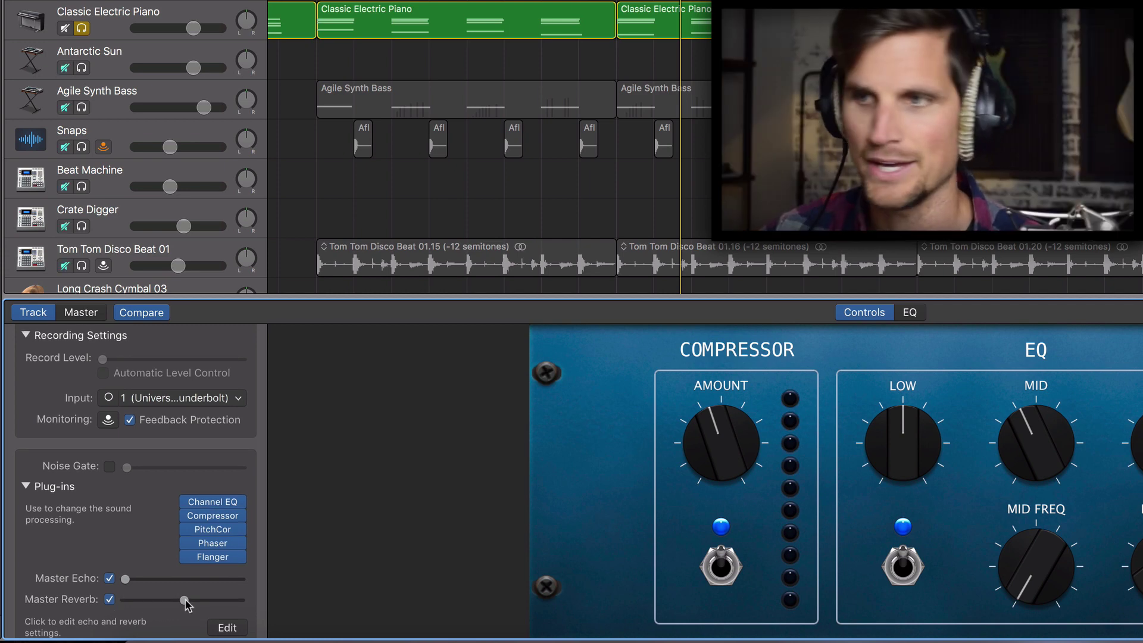
{"action": "mouse_move", "coordinate": [211, 532]}
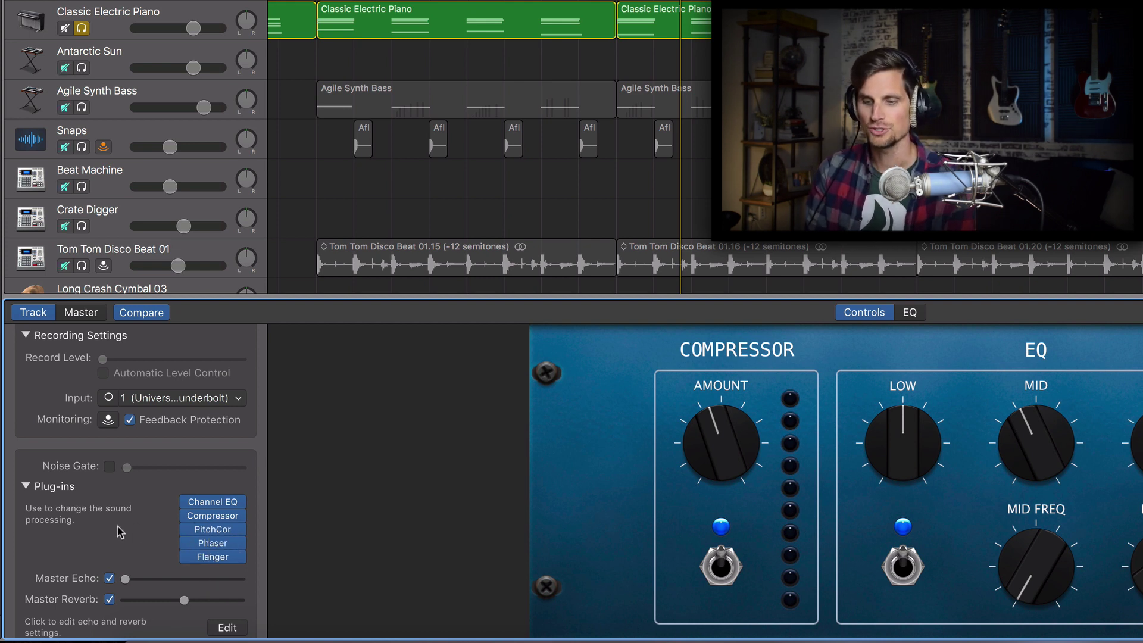
View Vocoder 1's track Pitch Correction in the audio editor: 100, with Limit to Key on
{"action": "key", "text": "e"}
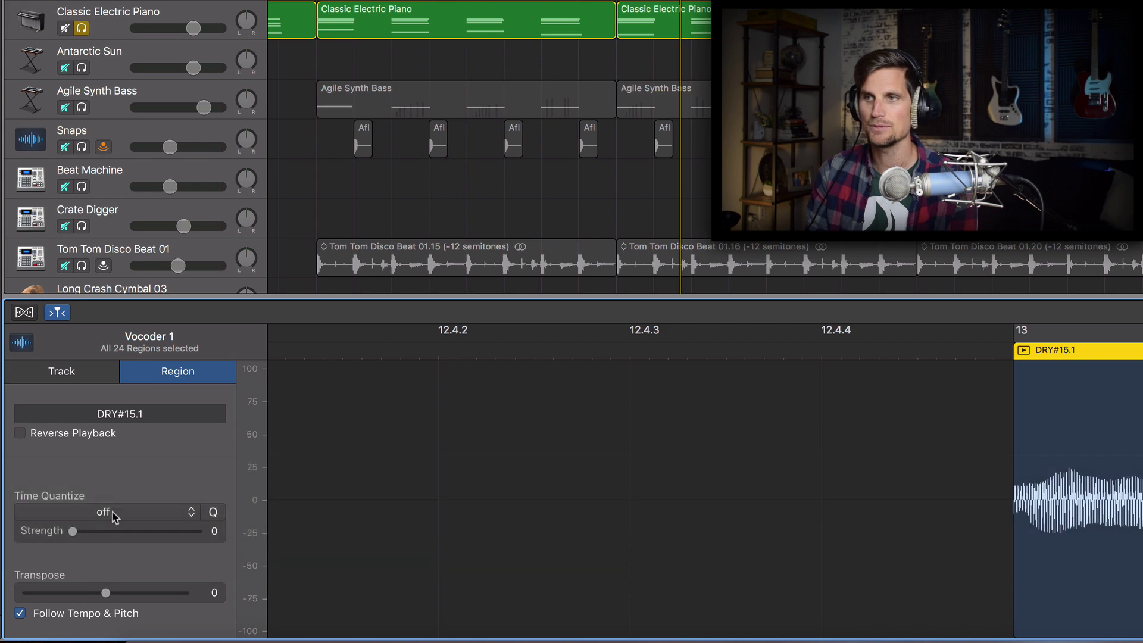
{"action": "left_click", "coordinate": [66, 375]}
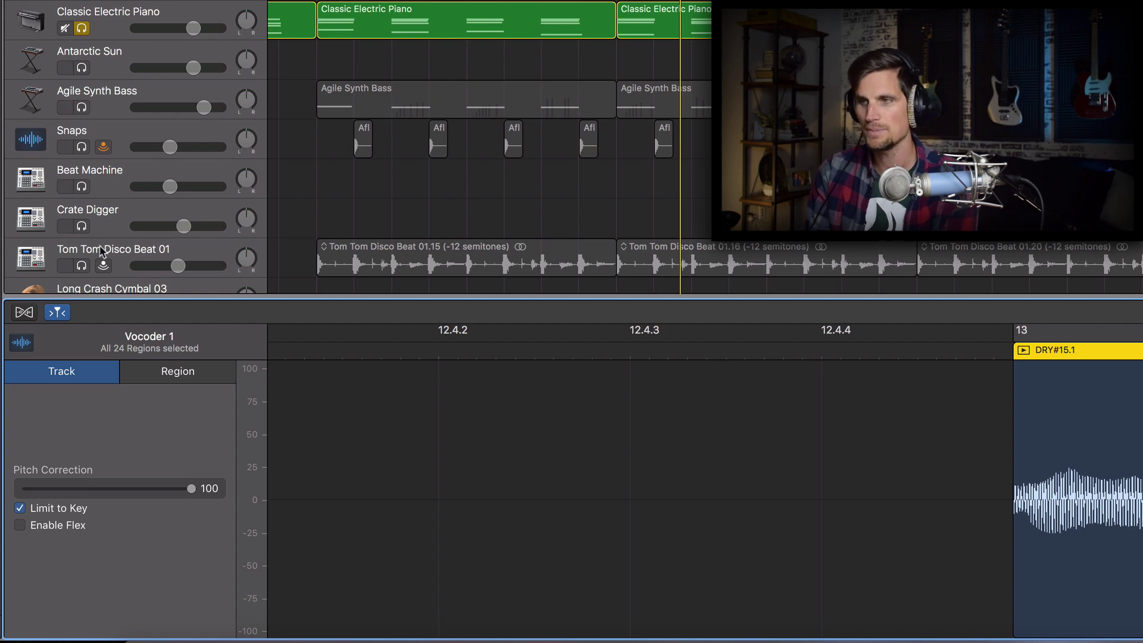
Insert a Modulation > Phaser ahead of the Flanger on Vocoder 1, then bypass both
{"action": "key", "text": "b"}
{"action": "left_click_drag", "start_coordinate": [209, 516], "coordinate": [231, 550]}
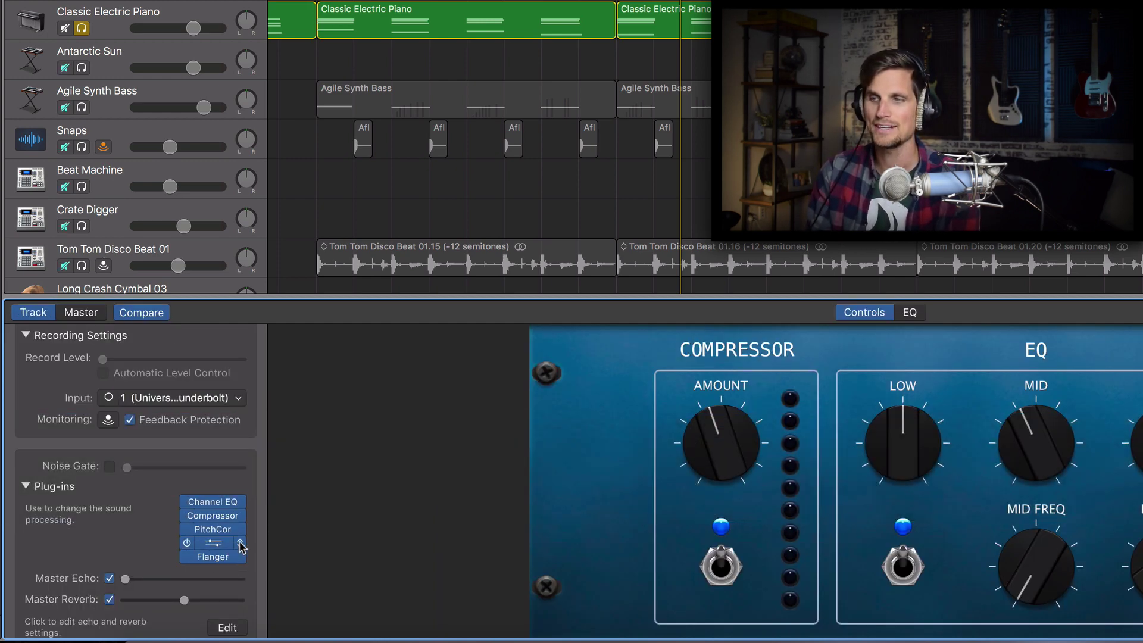
{"action": "left_click", "coordinate": [240, 543]}
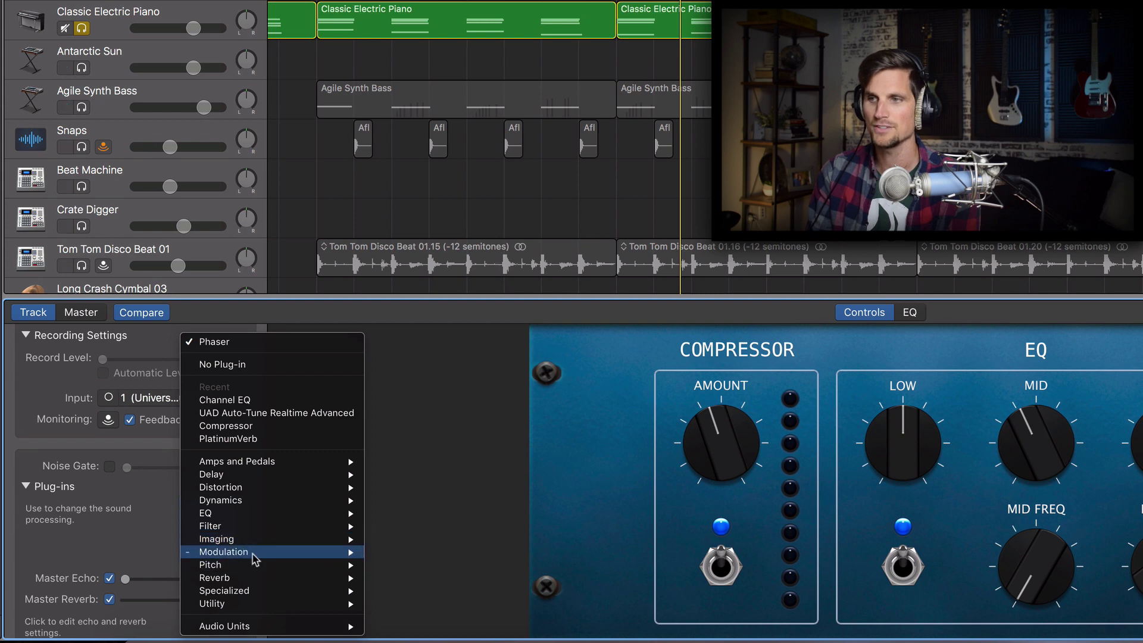
{"action": "mouse_move", "coordinate": [253, 553]}
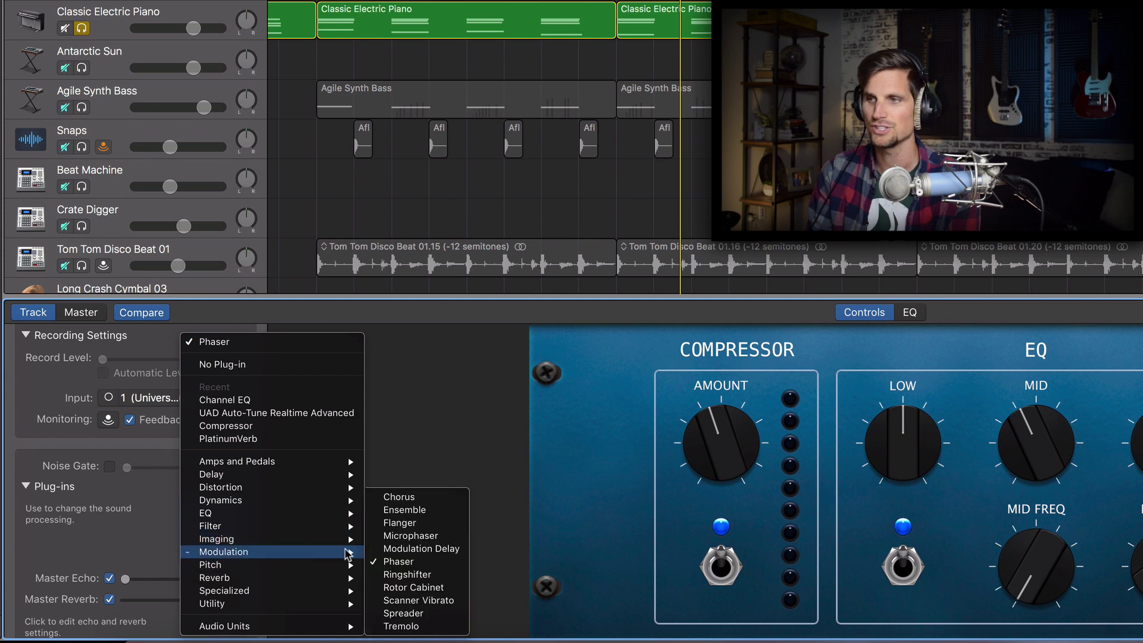
{"action": "left_click", "coordinate": [133, 538]}
{"action": "left_click", "coordinate": [240, 557]}
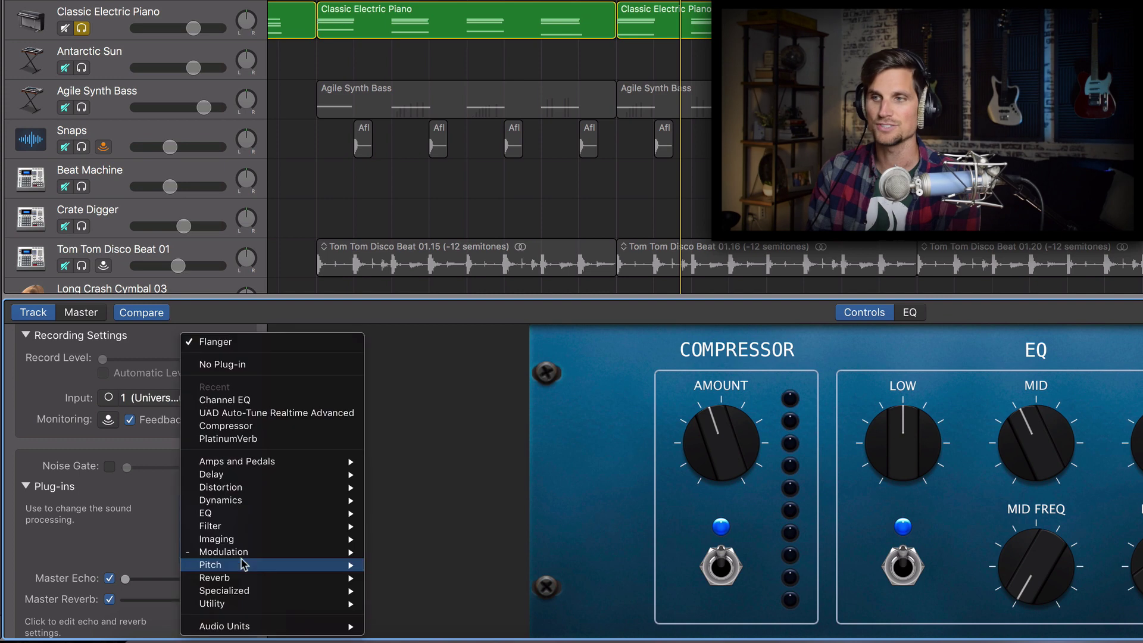
{"action": "mouse_move", "coordinate": [243, 553]}
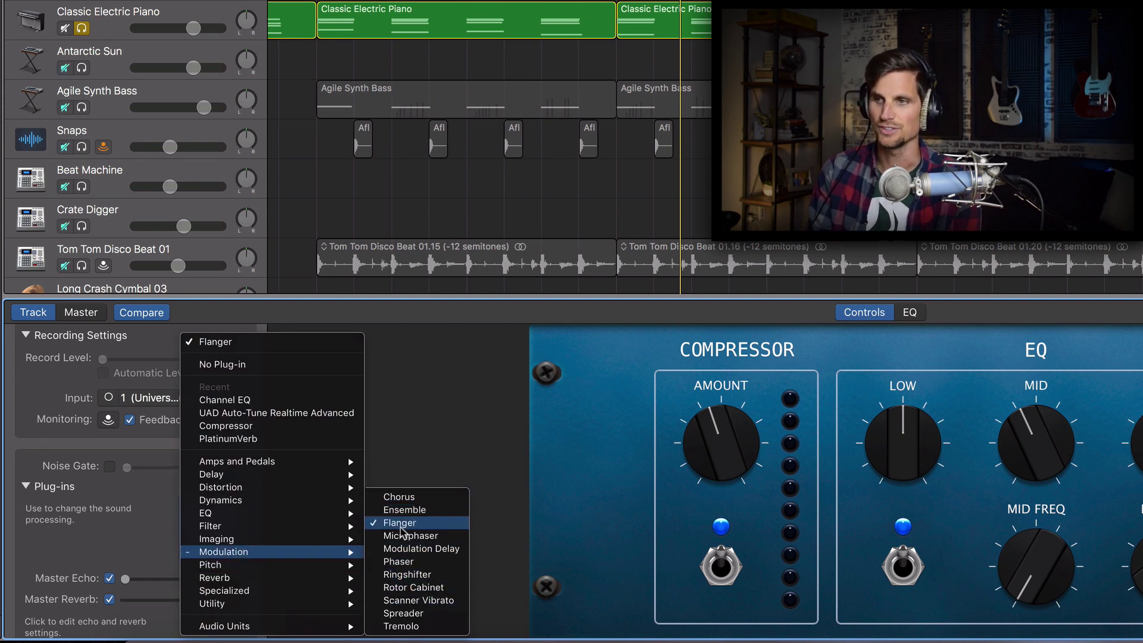
{"action": "left_click", "coordinate": [398, 561]}
{"action": "left_click", "coordinate": [188, 557]}
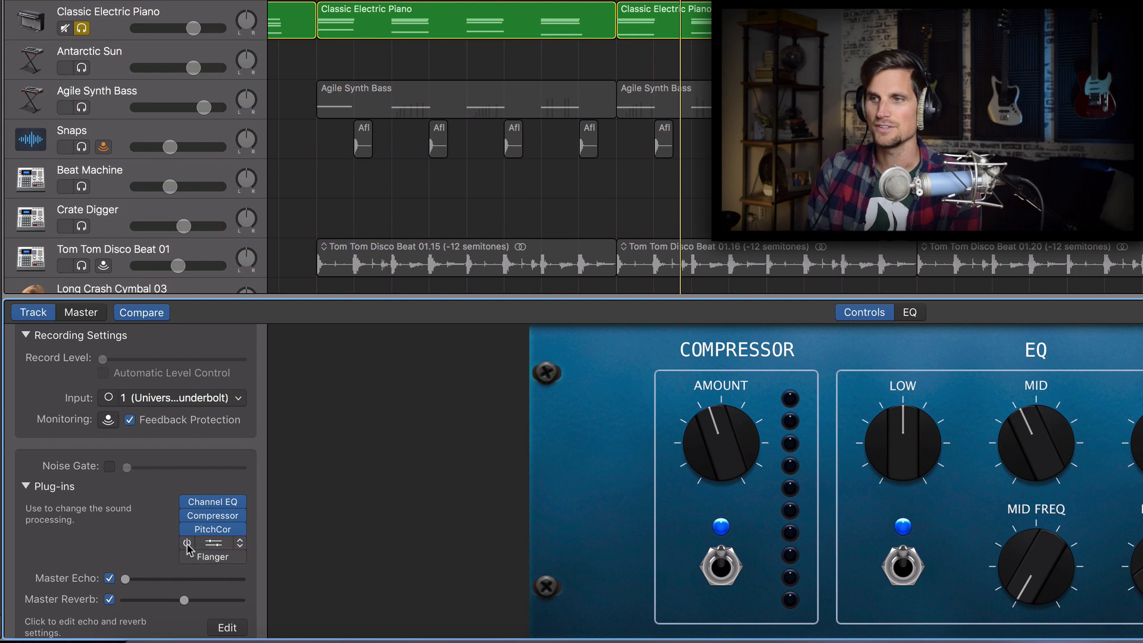
{"action": "left_click", "coordinate": [188, 543]}
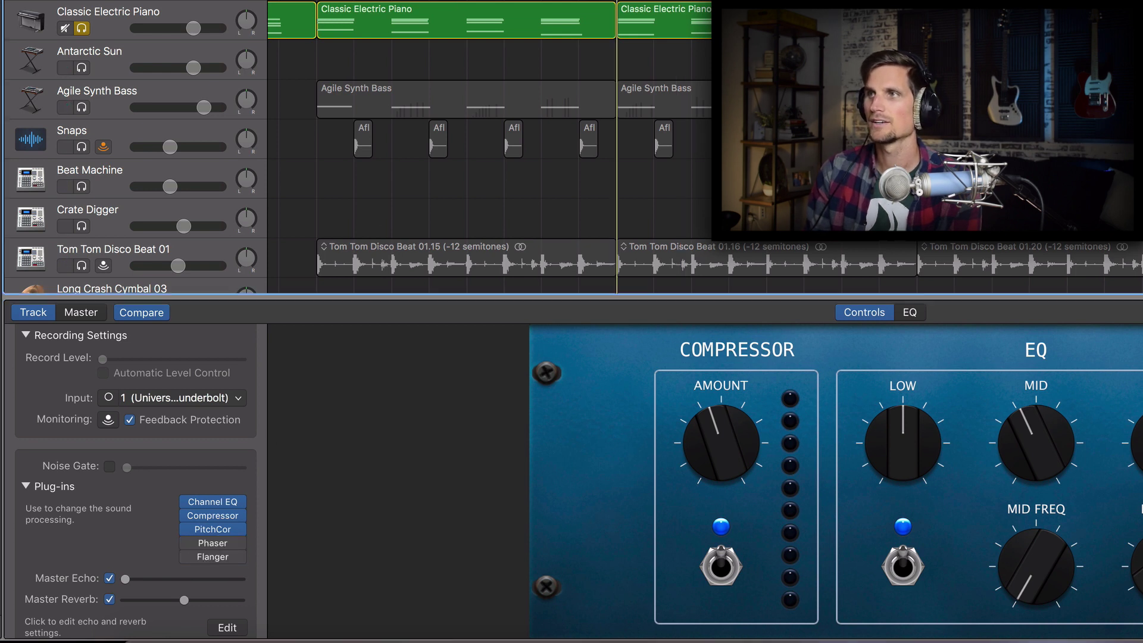
Play the vocals without Phaser and Flanger, then re-enable both and play again
{"action": "key", "text": "space"}
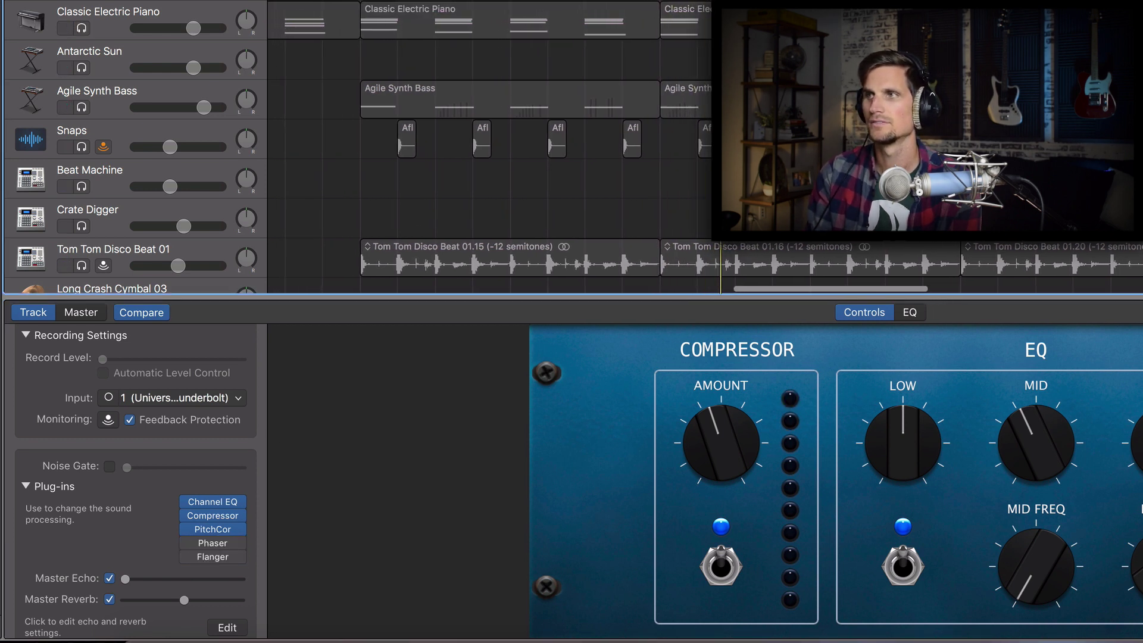
{"action": "key", "text": "space"}
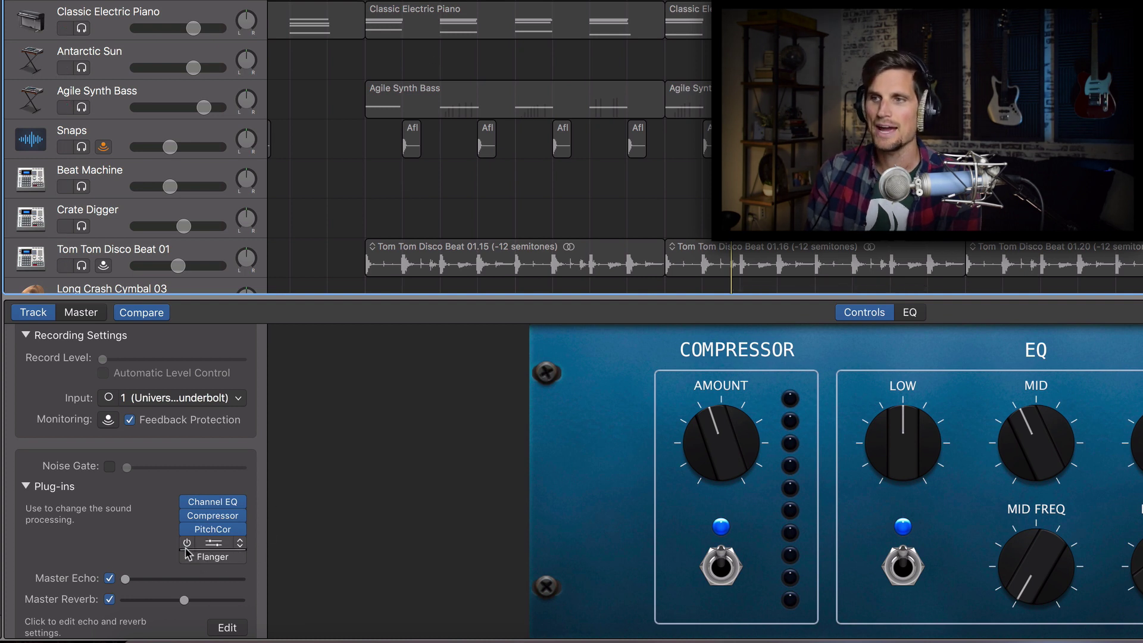
{"action": "left_click", "coordinate": [188, 543]}
{"action": "left_click", "coordinate": [189, 556]}
{"action": "key", "text": "space"}
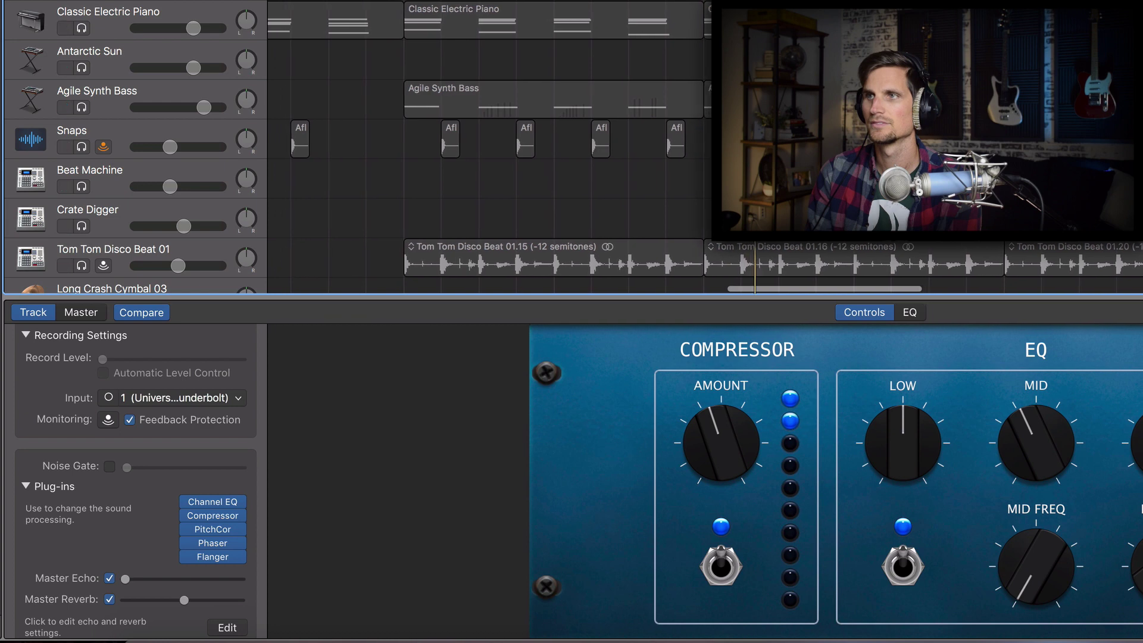
{"action": "key", "text": "space"}
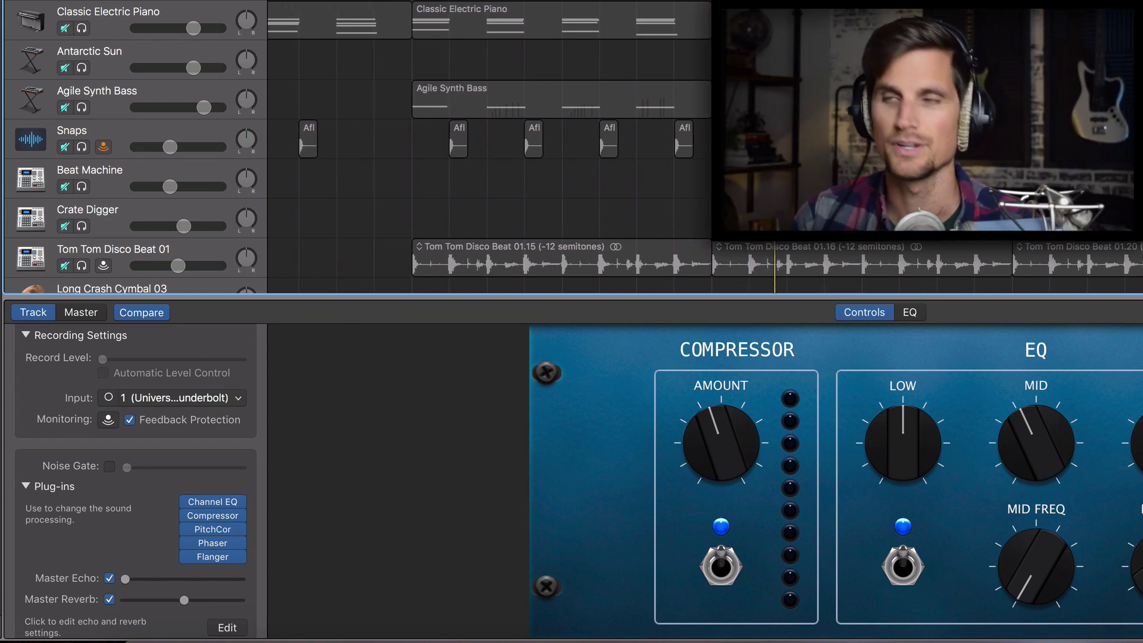
{"action": "key", "text": "space"}
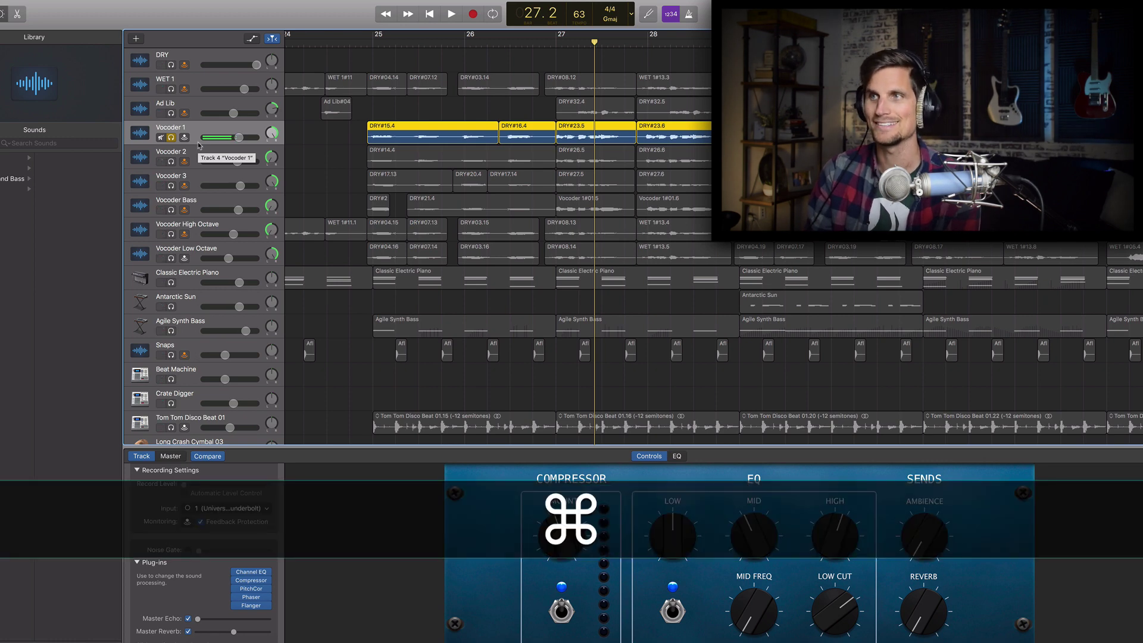
Delete the accidental duplicate of Vocoder 1 and turn off input monitoring
{"action": "key", "text": "super+d"}
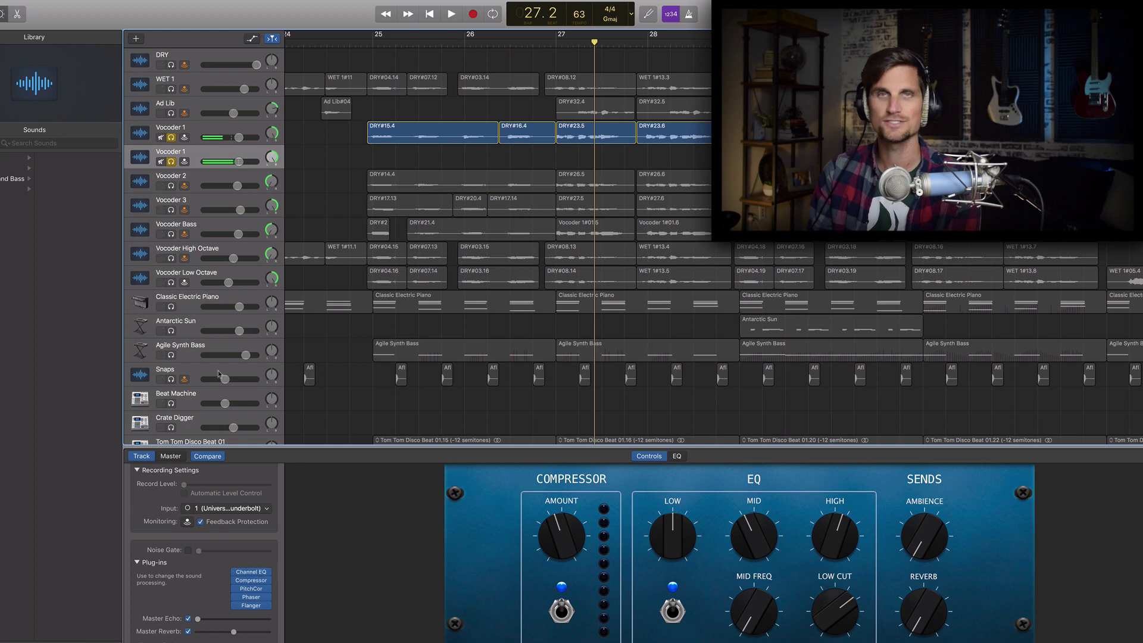
{"action": "right_click", "coordinate": [198, 156]}
{"action": "left_click", "coordinate": [250, 196]}
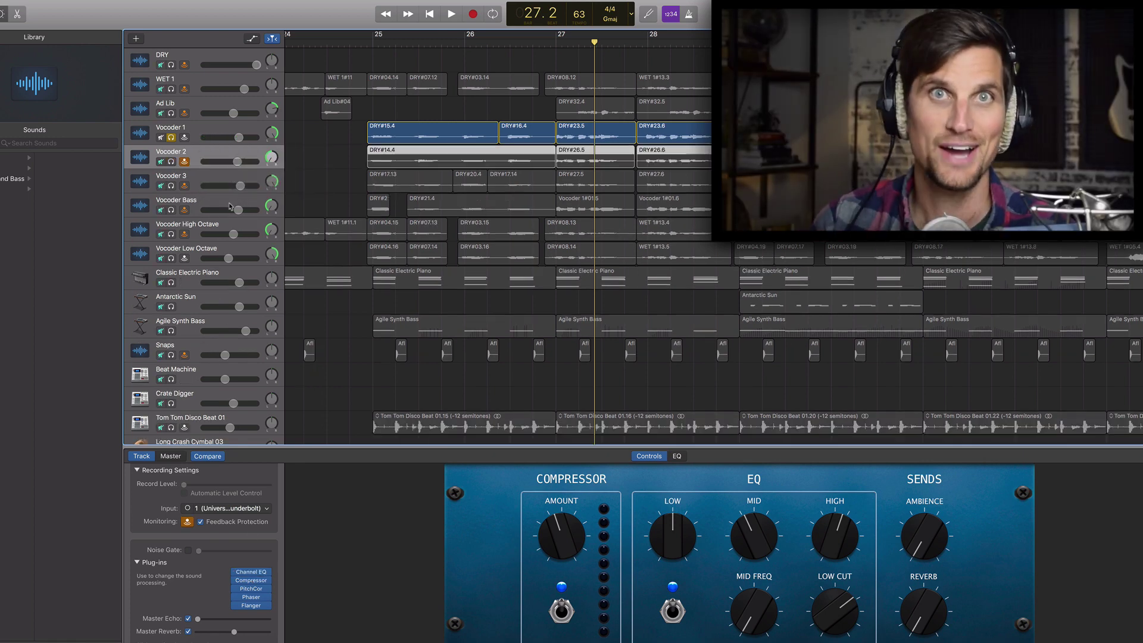
{"action": "left_click", "coordinate": [185, 161]}
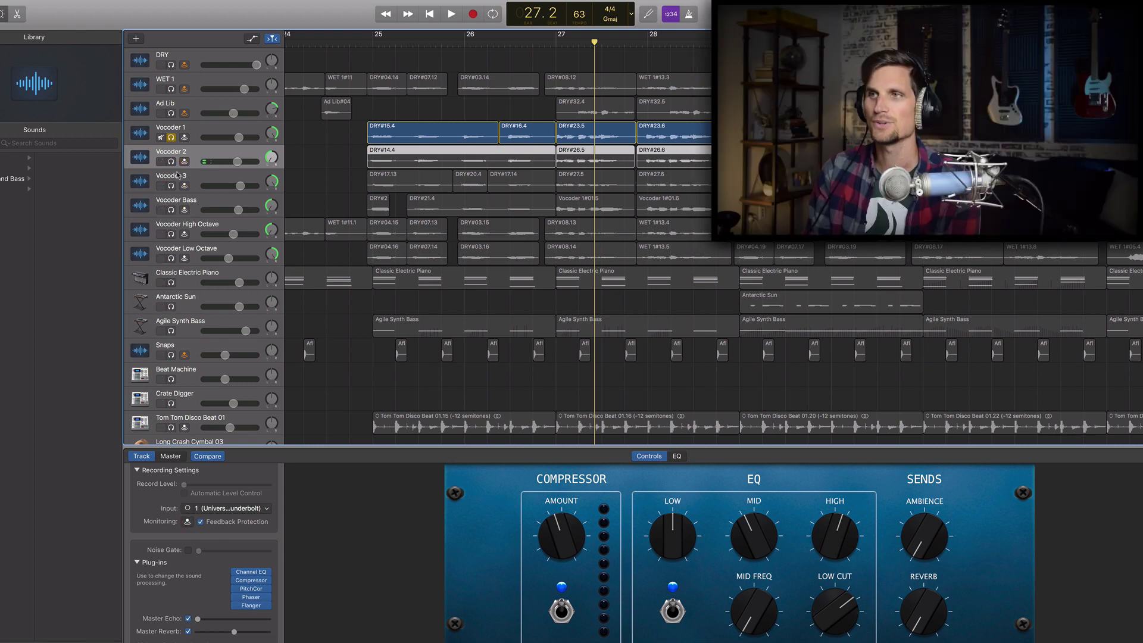
Solo Vocoder 2, Vocoder 3 and Vocoder Bass, then play the stack from near bar 27
{"action": "left_click", "coordinate": [172, 161]}
{"action": "left_click", "coordinate": [172, 186]}
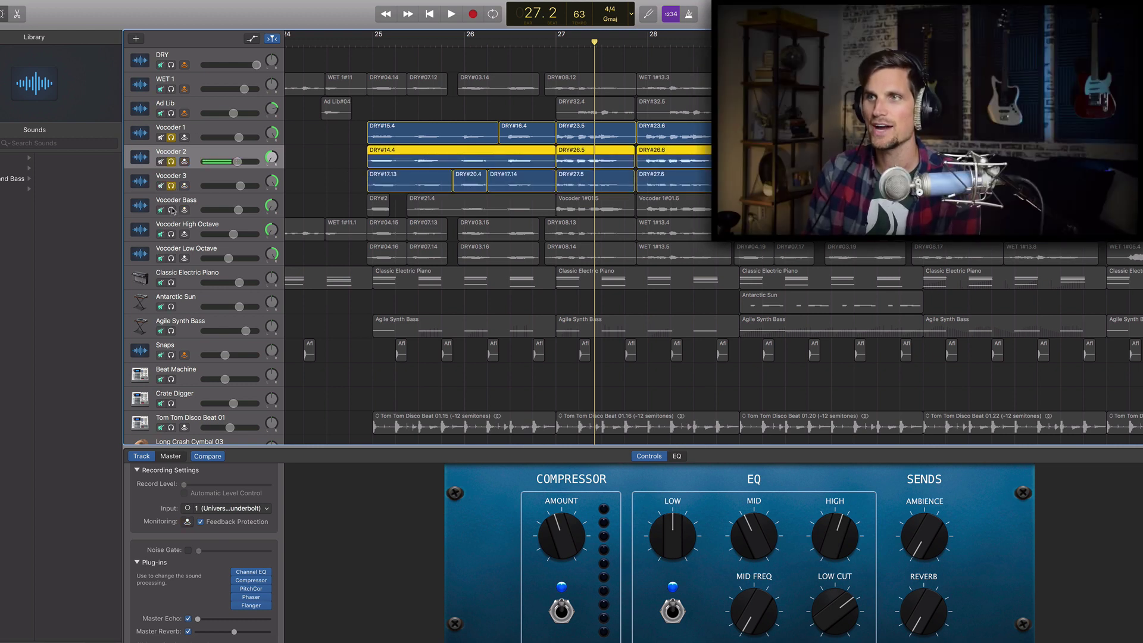
{"action": "left_click", "coordinate": [172, 209]}
{"action": "left_click", "coordinate": [556, 41]}
{"action": "key", "text": "space"}
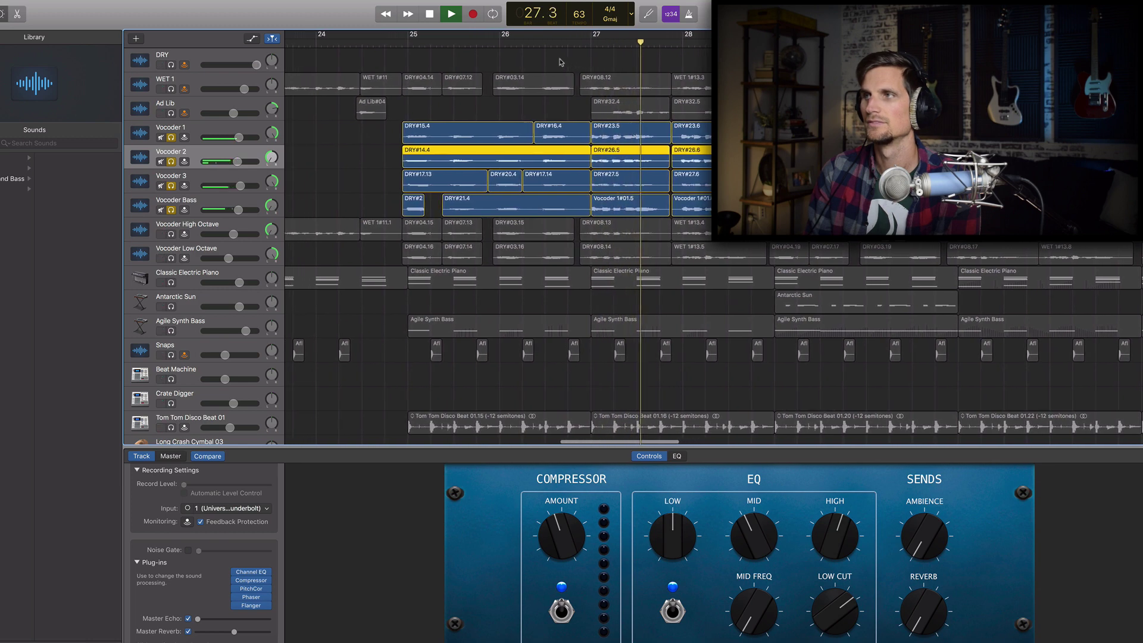
{"action": "key", "text": "space"}
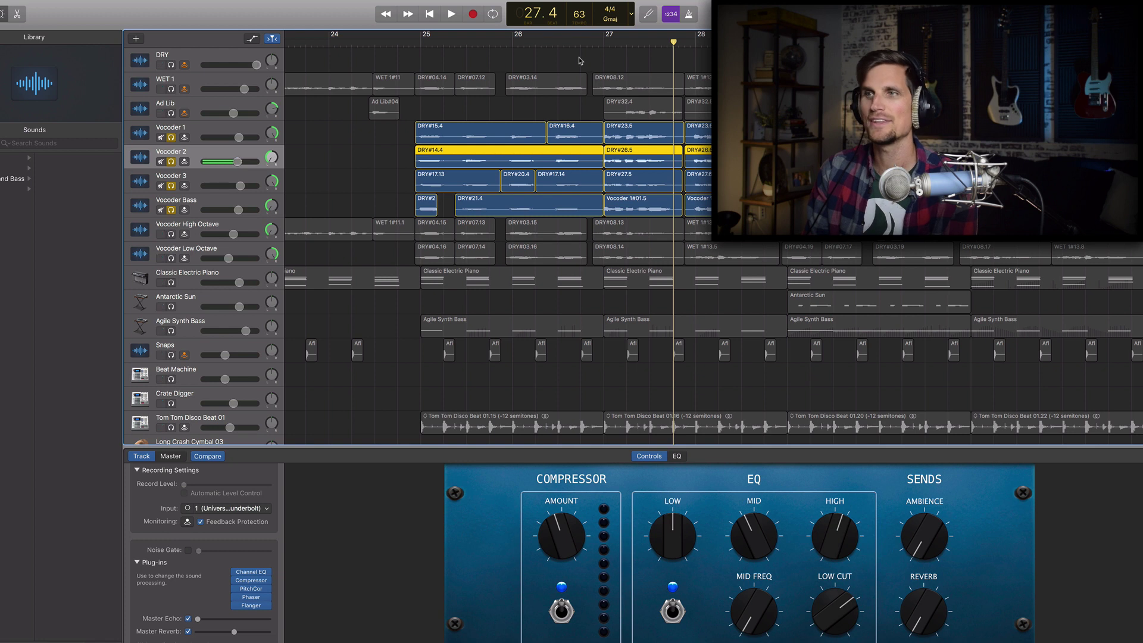
Select and solo the Vocoder High Octave and Vocoder Low Octave tracks
{"action": "left_click", "coordinate": [186, 225]}
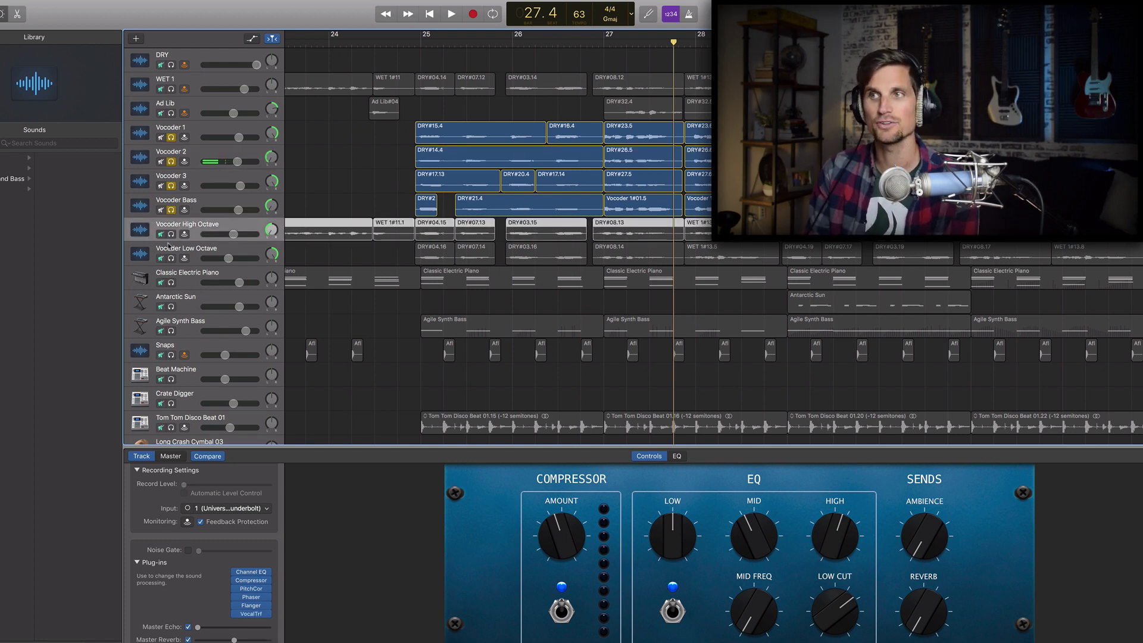
{"action": "left_click", "coordinate": [172, 234]}
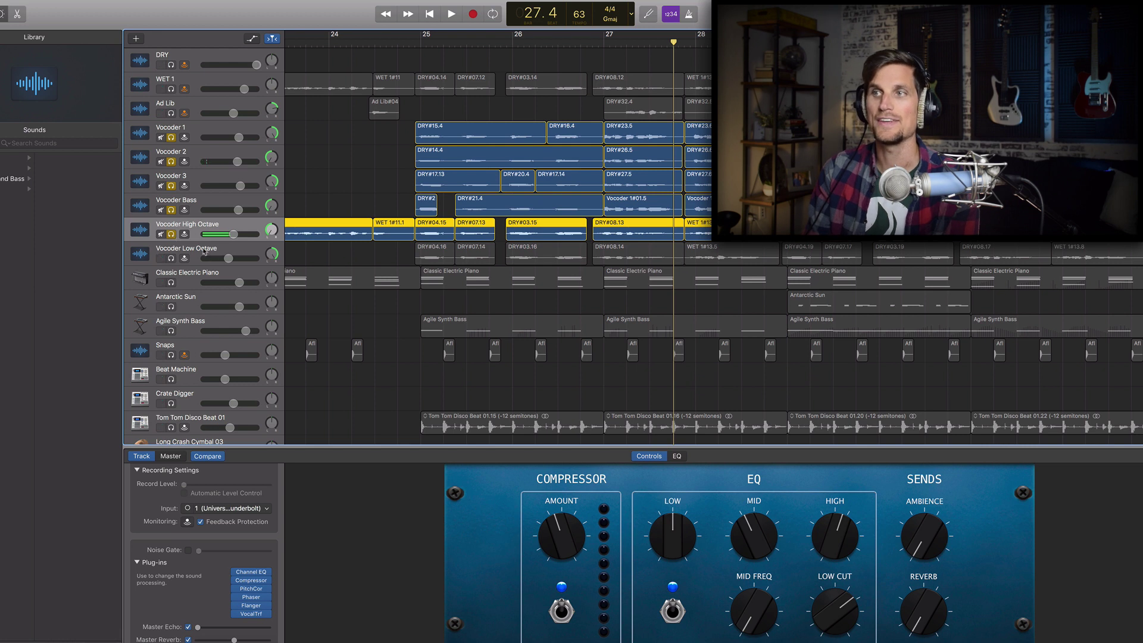
{"action": "left_click", "coordinate": [203, 251]}
{"action": "left_click", "coordinate": [172, 259]}
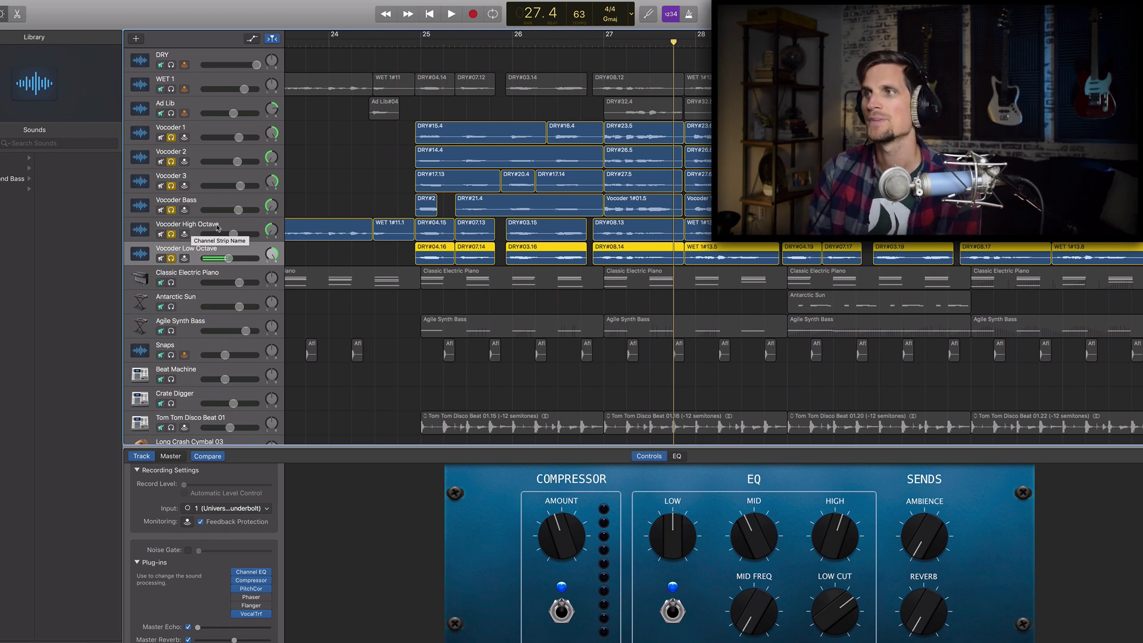
{"action": "scroll", "coordinate": [499, 53], "scroll_direction": "right", "scroll_amount": 5}
Play the vocoder stack from bar 27 twice, stopping after each listening pass
{"action": "left_click", "coordinate": [482, 43]}
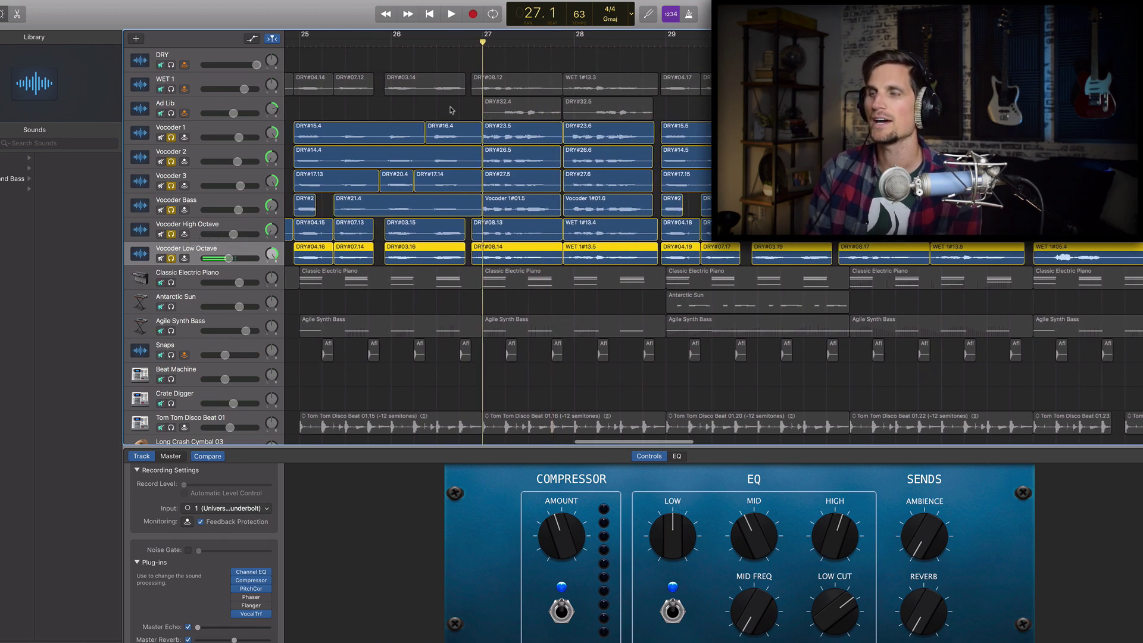
{"action": "key", "text": "space"}
{"action": "scroll", "coordinate": [452, 109], "scroll_direction": "left", "scroll_amount": 2}
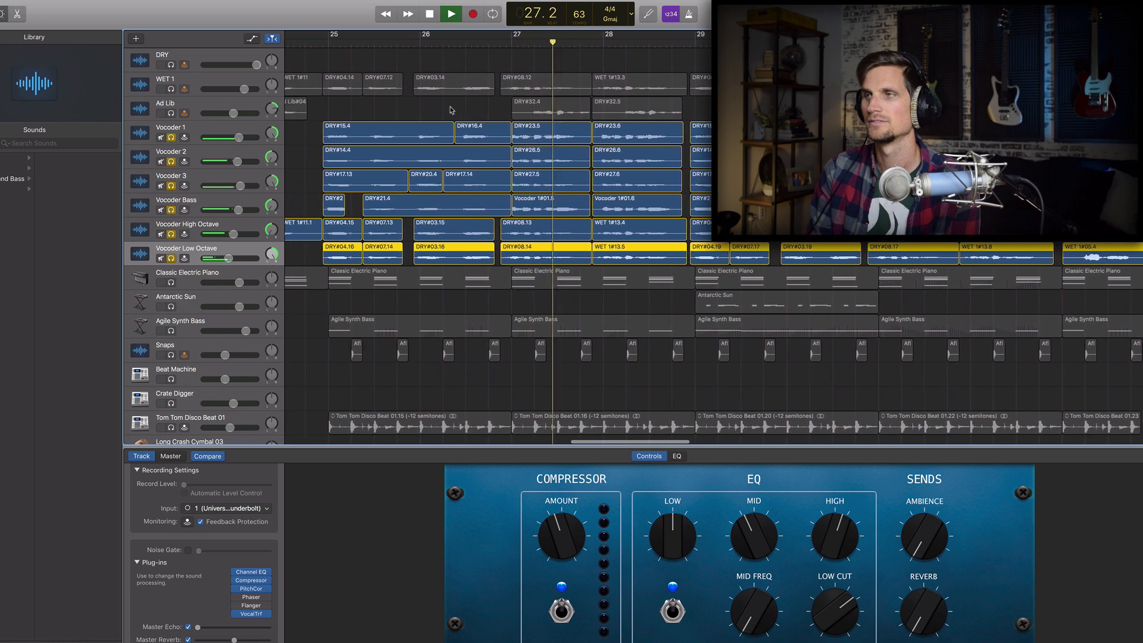
{"action": "scroll", "coordinate": [452, 110], "scroll_direction": "left", "scroll_amount": 2}
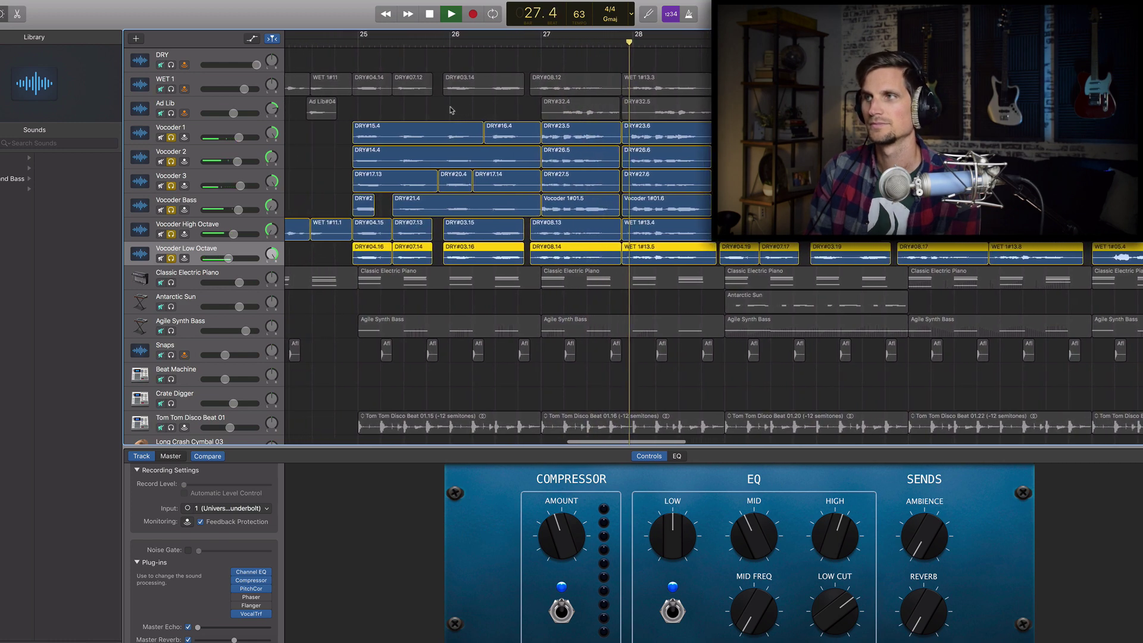
{"action": "scroll", "coordinate": [452, 109], "scroll_direction": "left", "scroll_amount": 1}
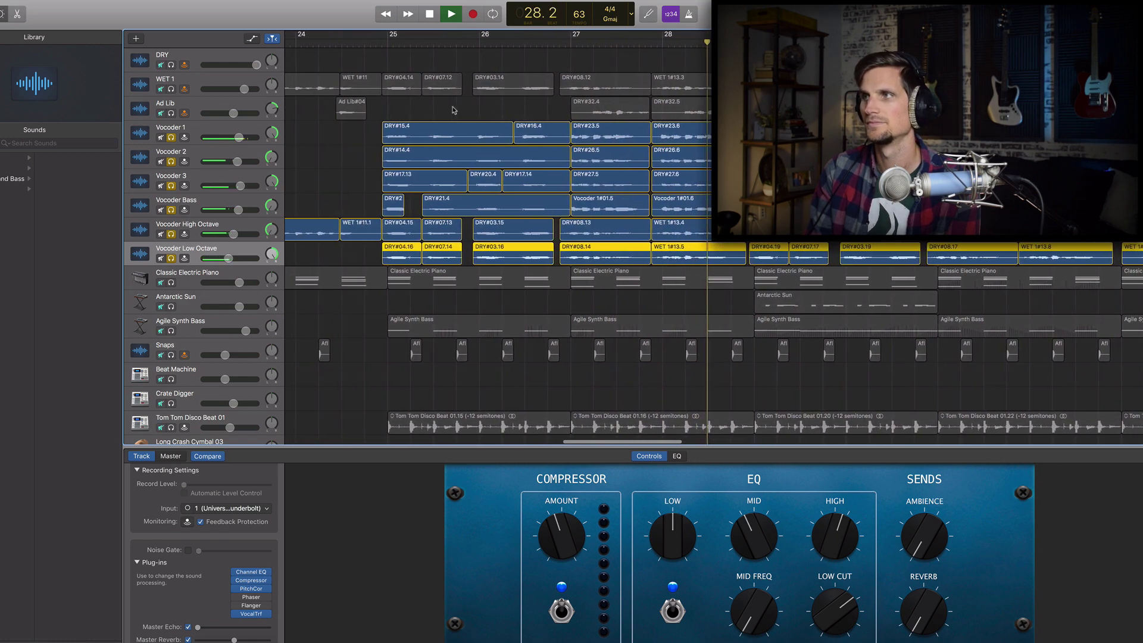
{"action": "key", "text": "space"}
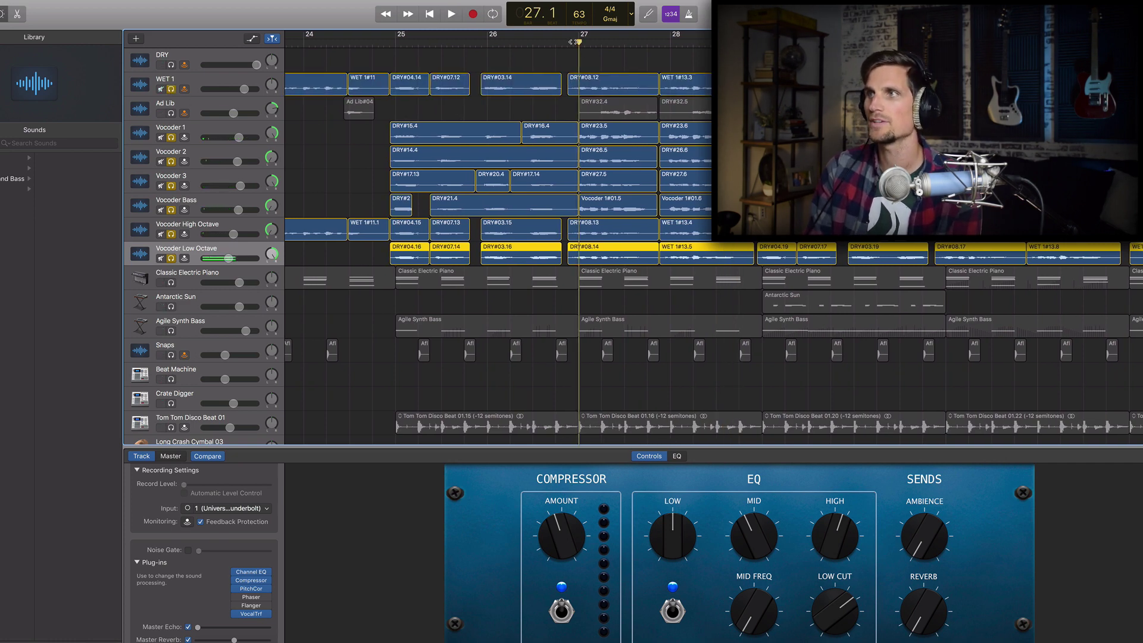
{"action": "key", "text": "space"}
{"action": "scroll", "coordinate": [550, 68], "scroll_direction": "left", "scroll_amount": 2}
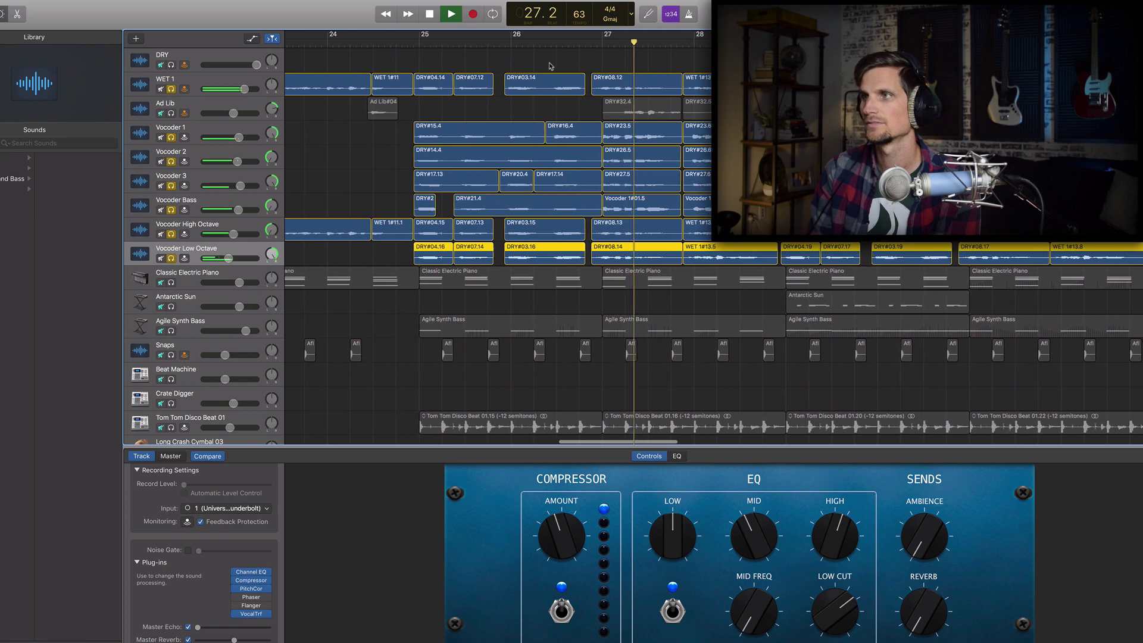
{"action": "scroll", "coordinate": [550, 65], "scroll_direction": "left", "scroll_amount": 1}
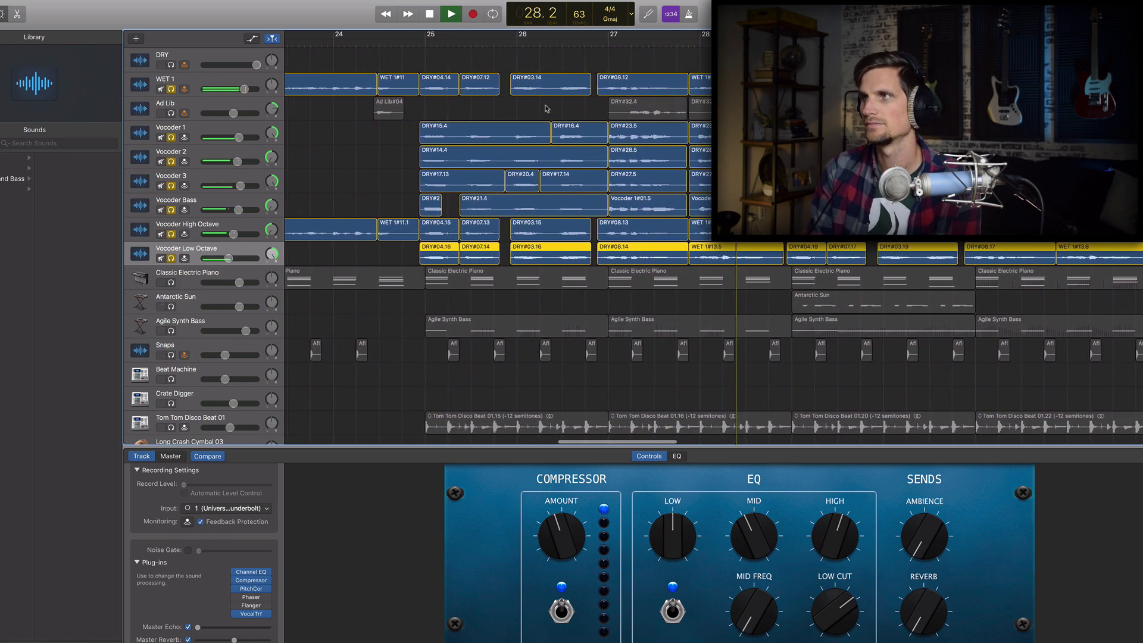
{"action": "key", "text": "space"}
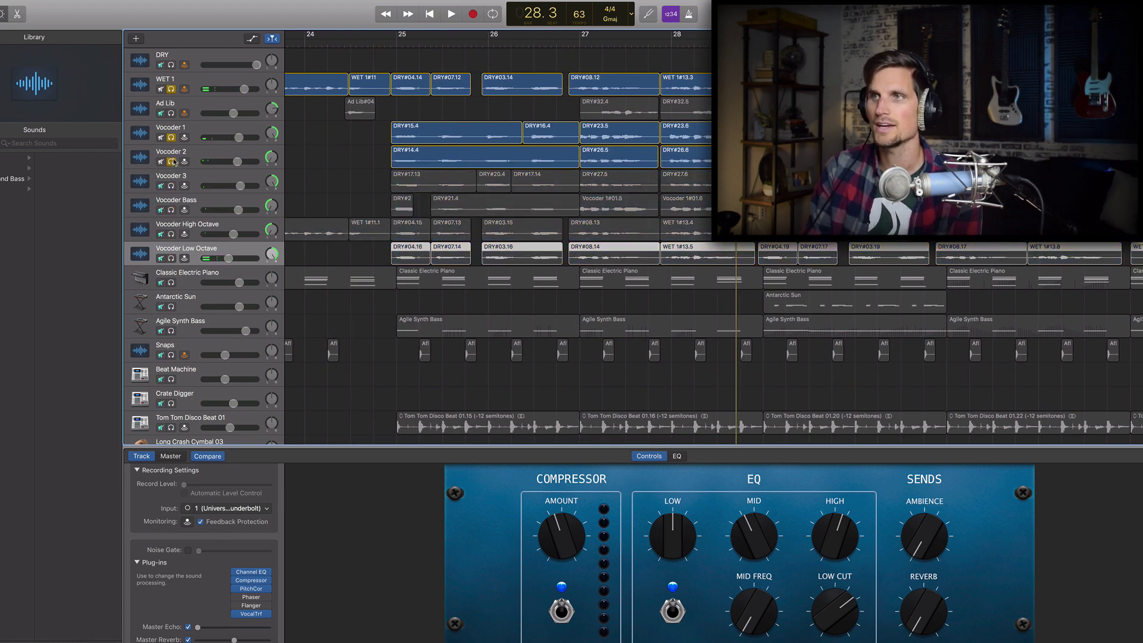
{"action": "left_click", "coordinate": [171, 89]}
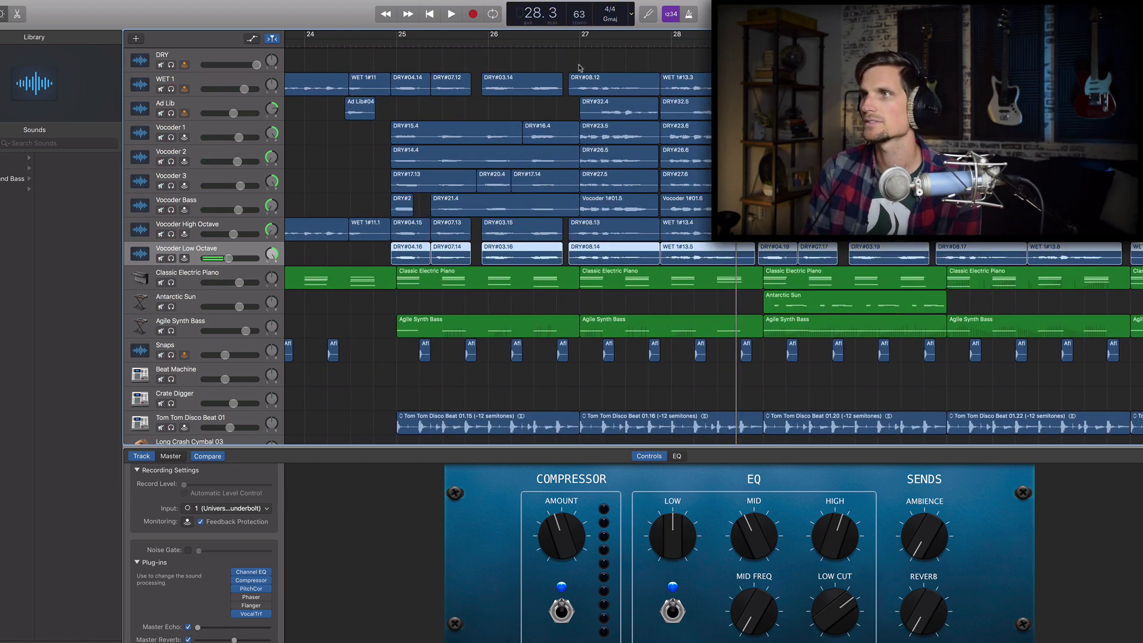
{"action": "left_click", "coordinate": [576, 44]}
{"action": "key", "text": "space"}
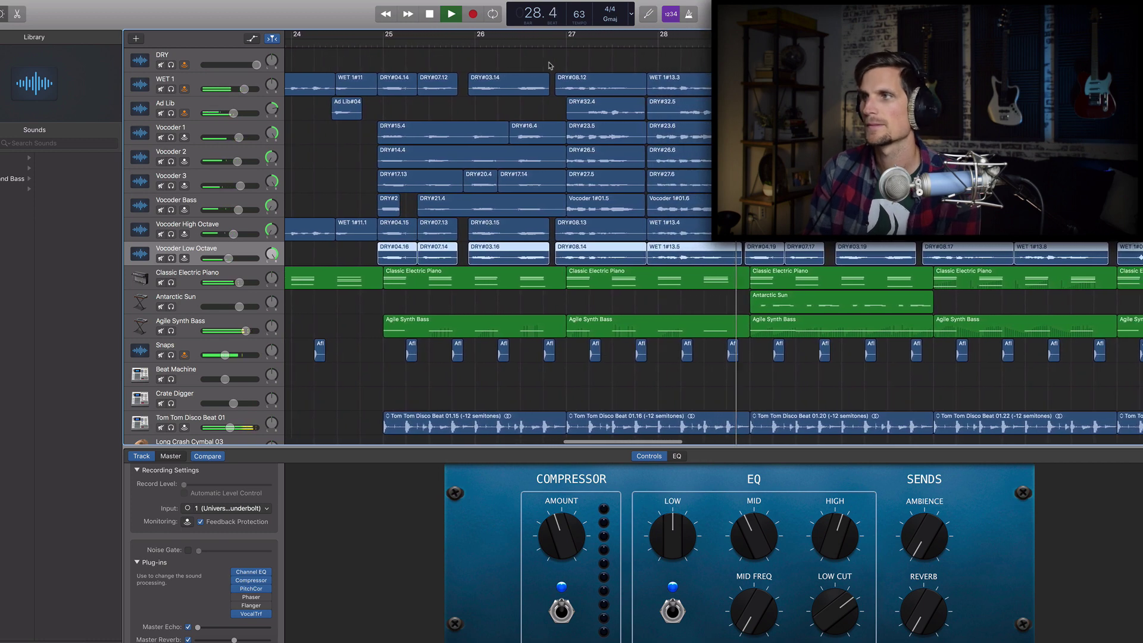
{"action": "key", "text": "space"}
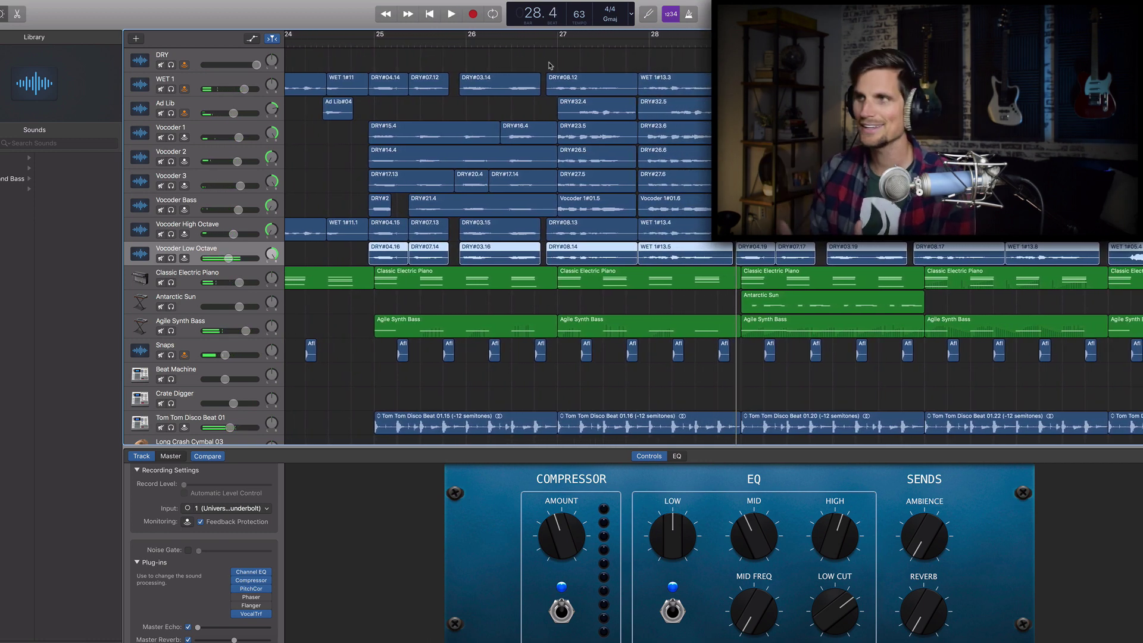